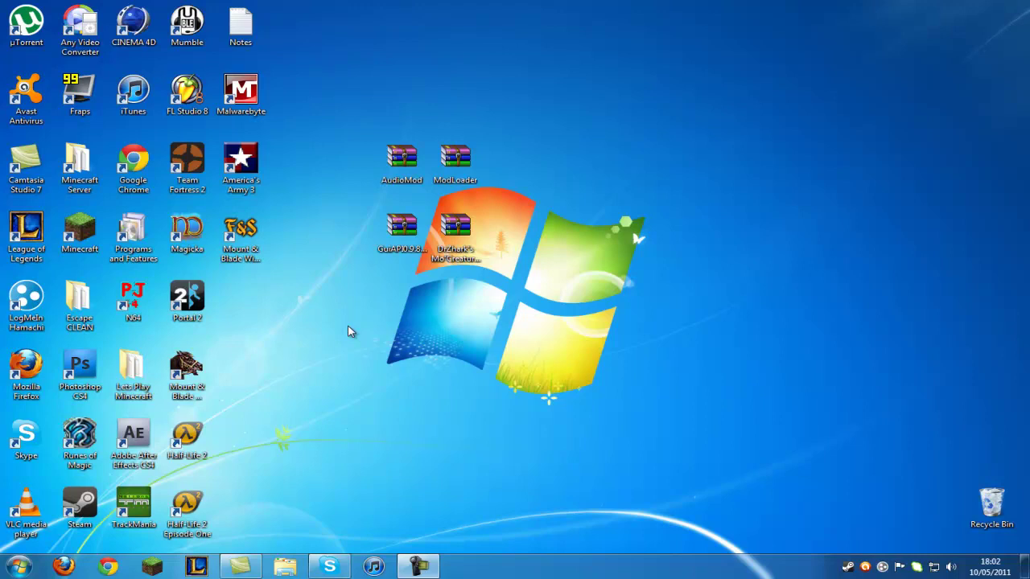
Step: Move the four mod archives together closer to the other desktop icons, keeping their two-by-two arrangement
left_click_drag(541, 354, 410, 130)
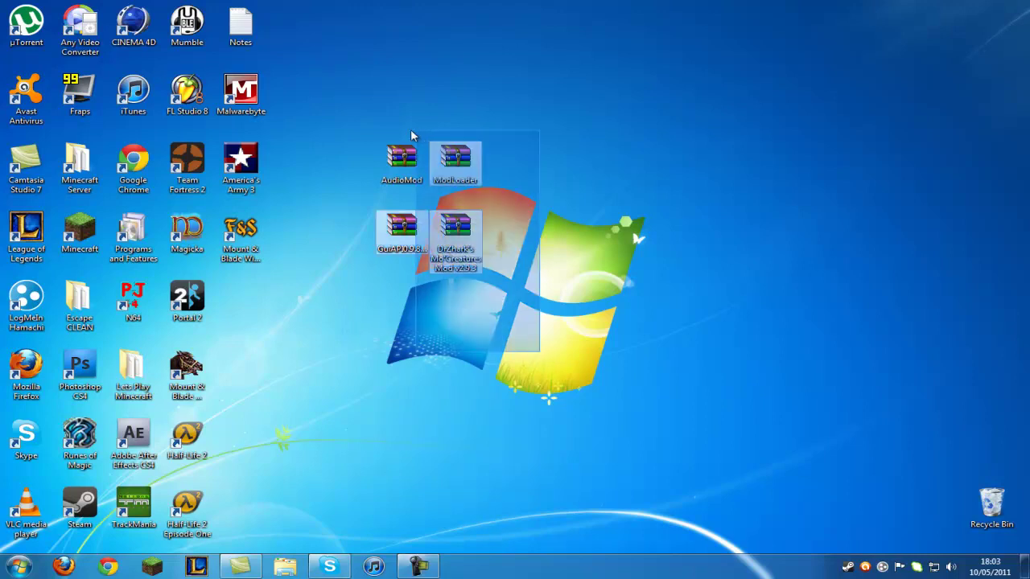
left_click_drag(457, 235, 404, 234)
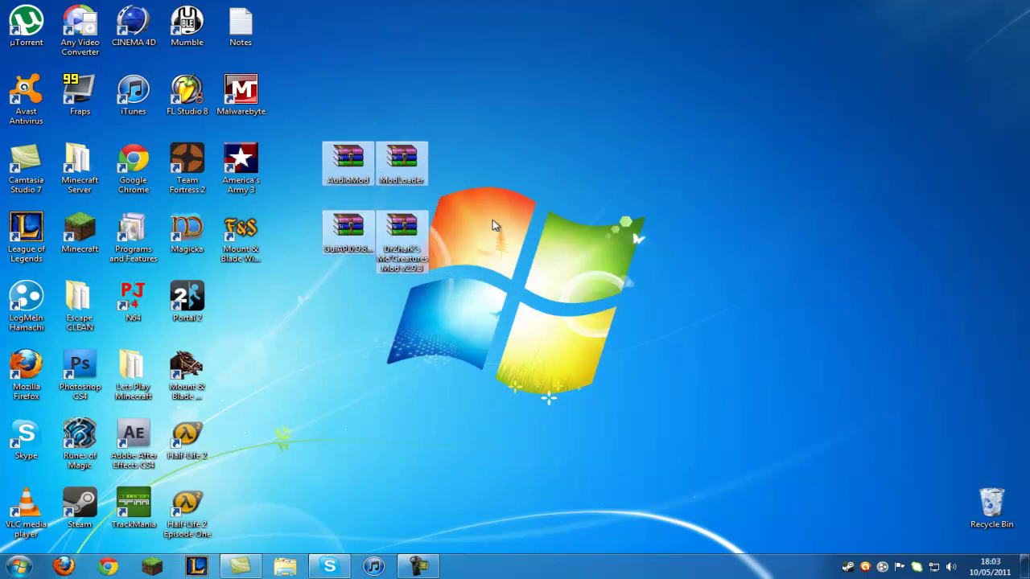
left_click(519, 328)
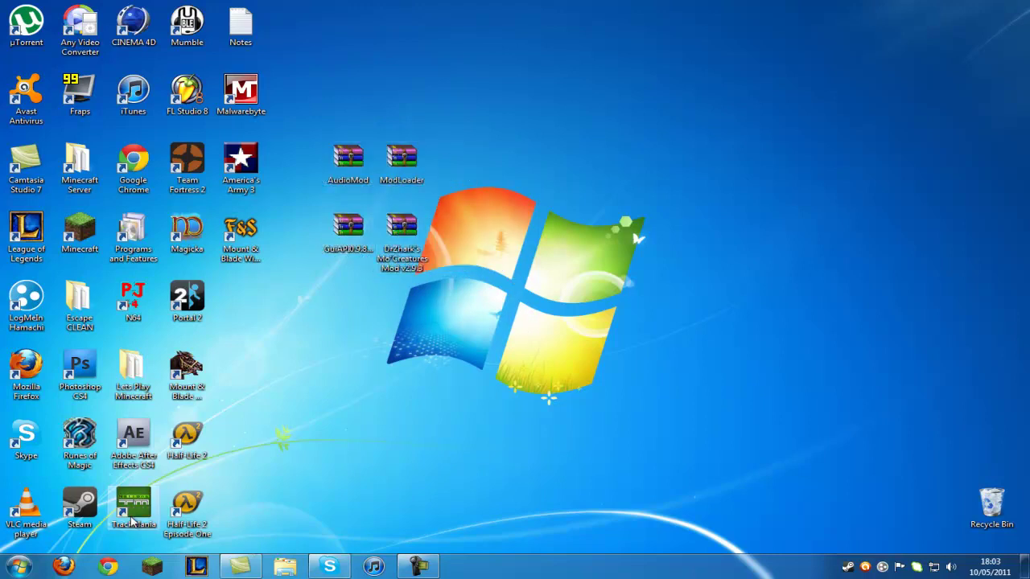
left_click_drag(552, 391, 512, 119)
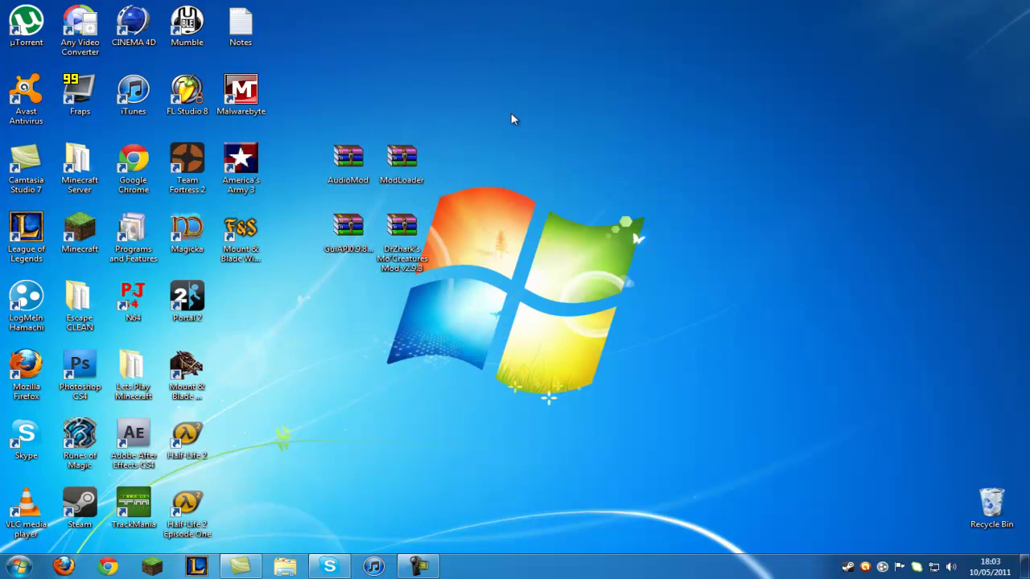
left_click_drag(460, 106, 330, 308)
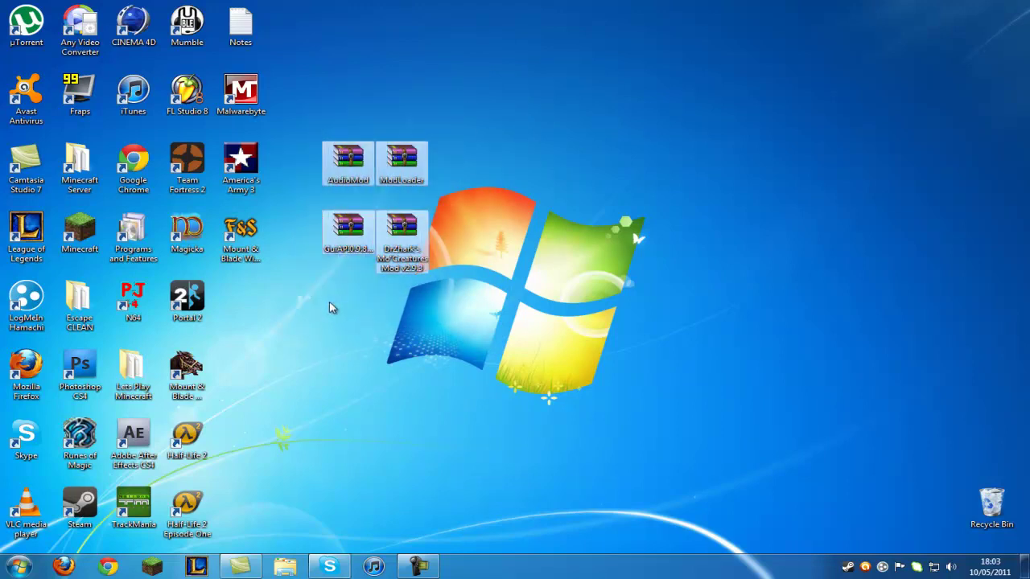
left_click(330, 308)
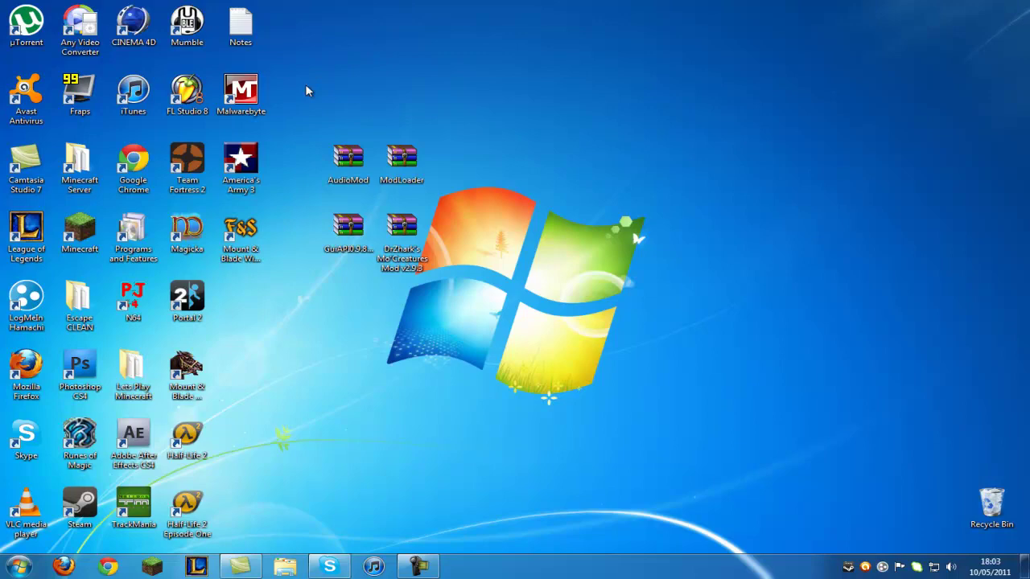
left_click_drag(296, 97, 368, 104)
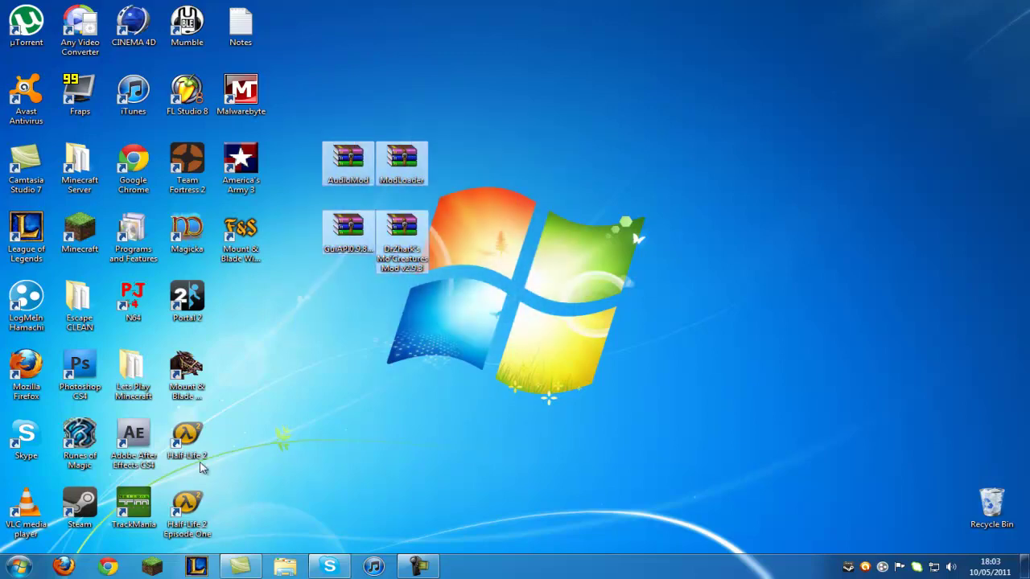
Step: Go to the %appdata% folder and open the bin folder inside .minecraft
left_click(19, 568)
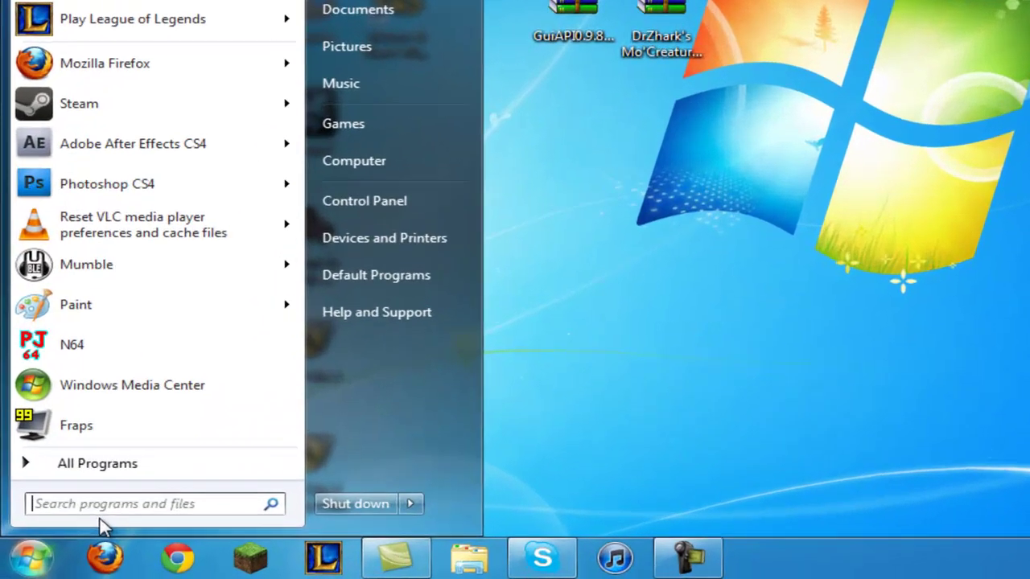
type("%appdata")
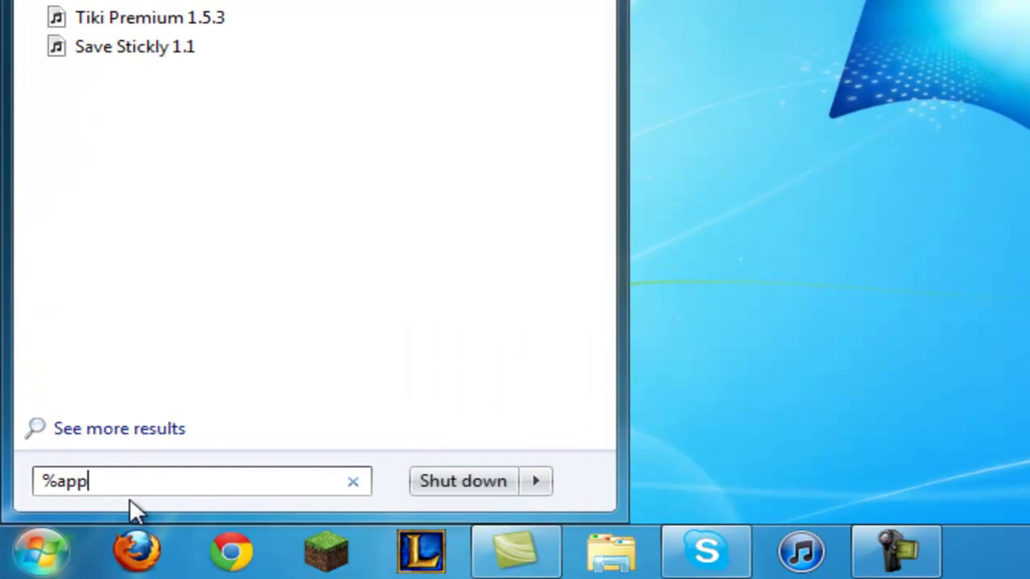
type("%")
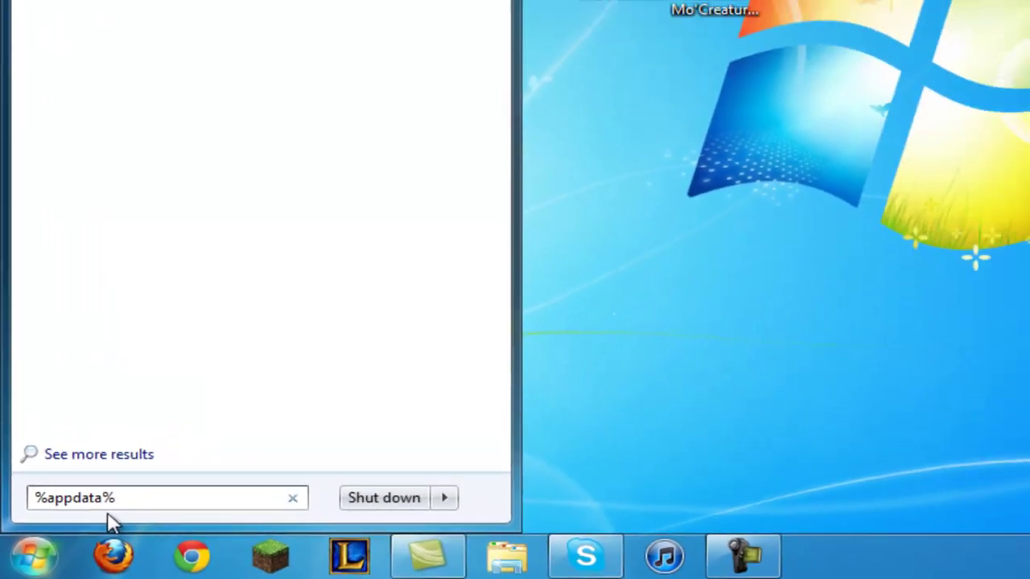
key("Return")
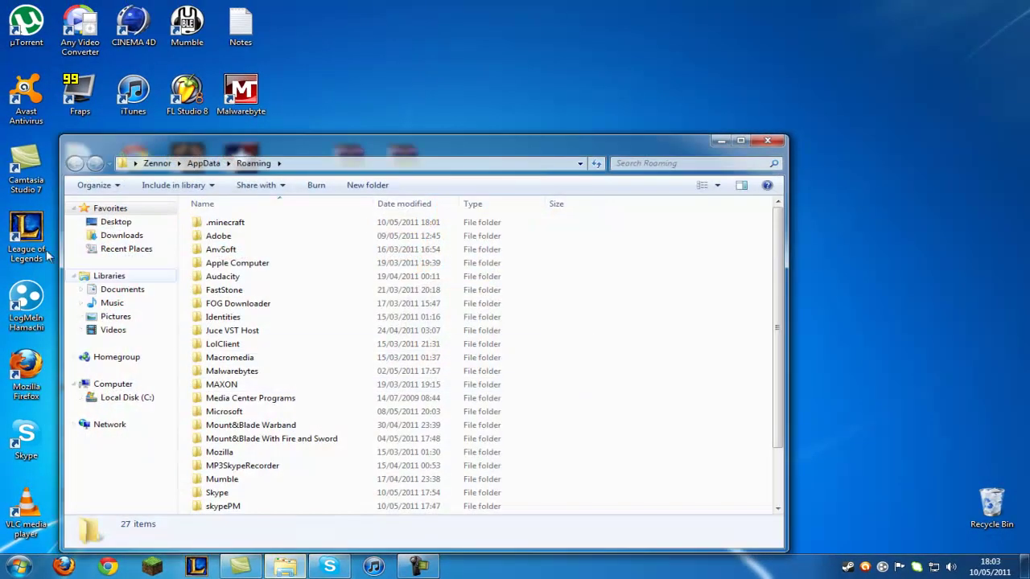
double_click(224, 222)
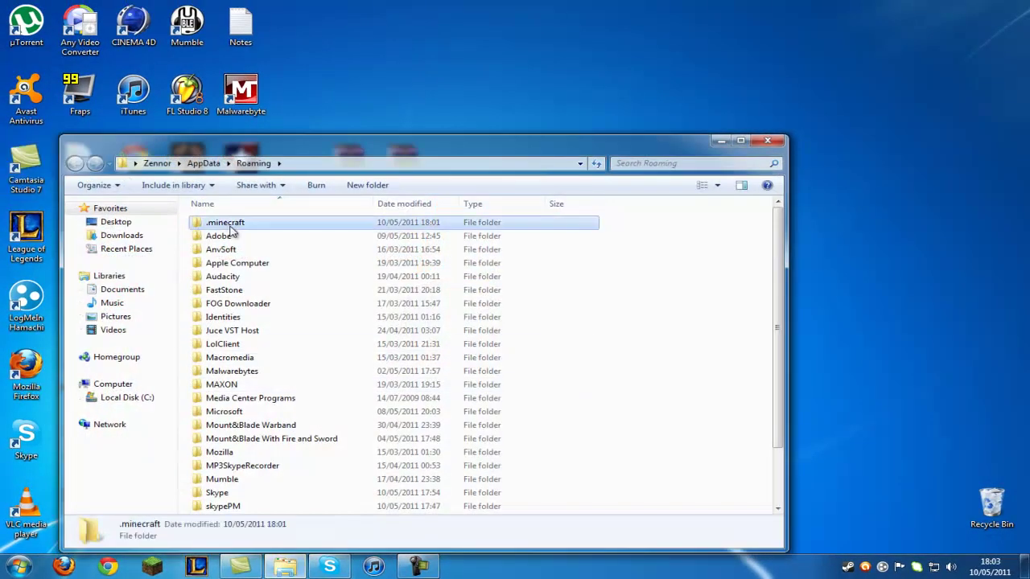
left_click_drag(330, 151, 483, 119)
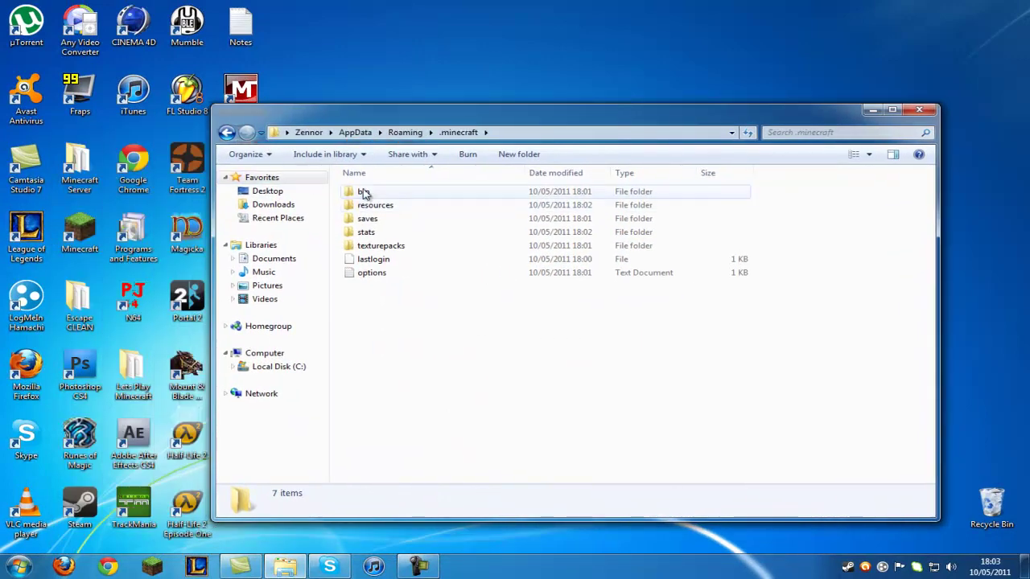
double_click(366, 192)
Step: Open minecraft.jar with WinRAR archiver and arrange its window beside the mod archives on the desktop
right_click(395, 263)
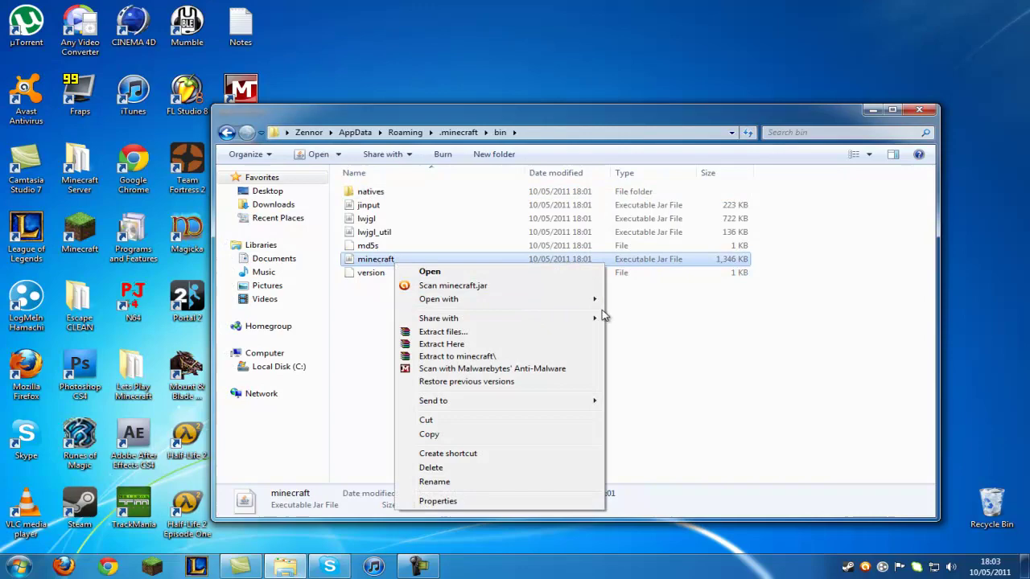
mouse_move(552, 304)
left_click(680, 318)
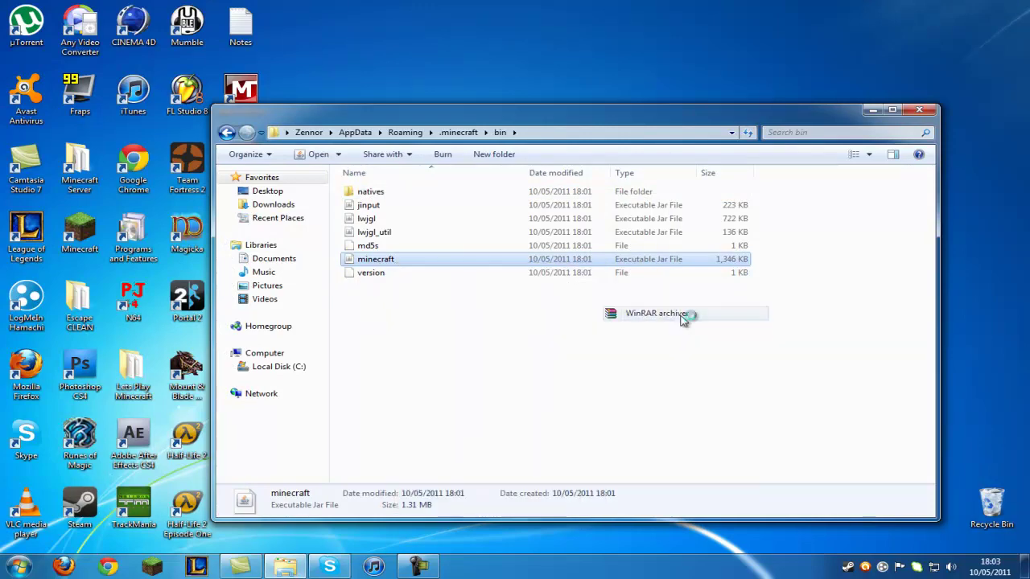
left_click(859, 120)
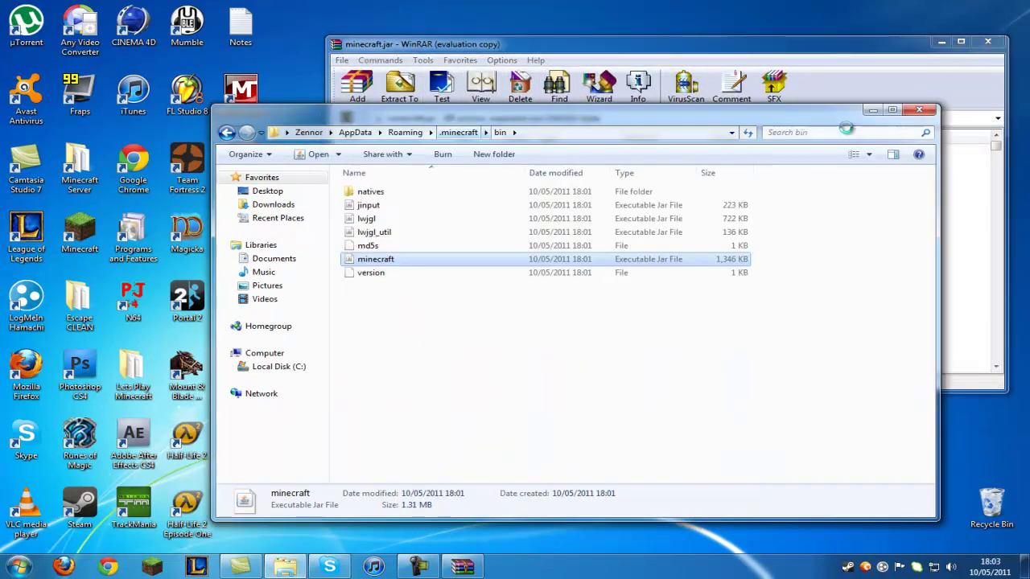
left_click(591, 296)
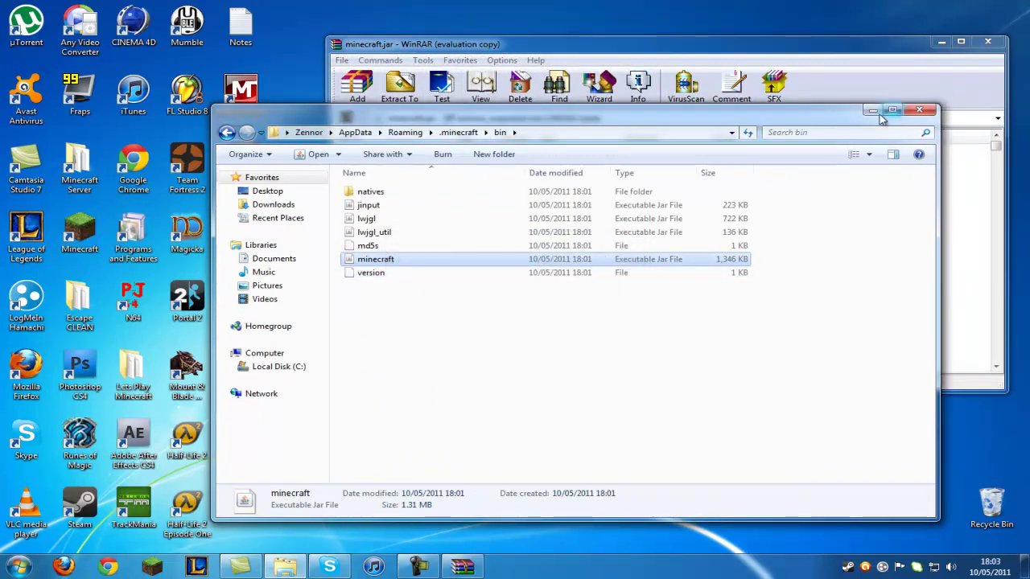
left_click(873, 110)
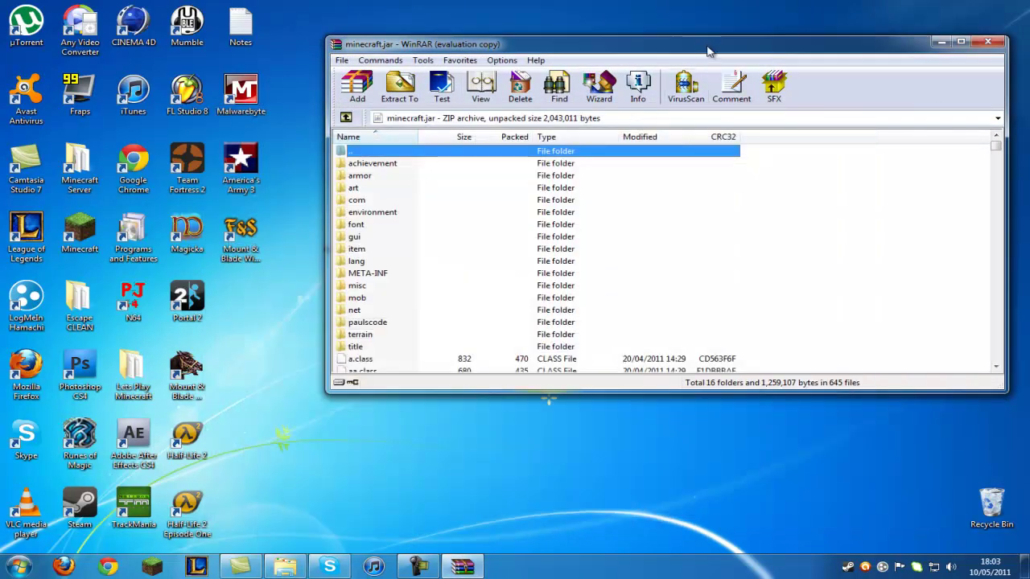
left_click_drag(707, 52, 1029, 56)
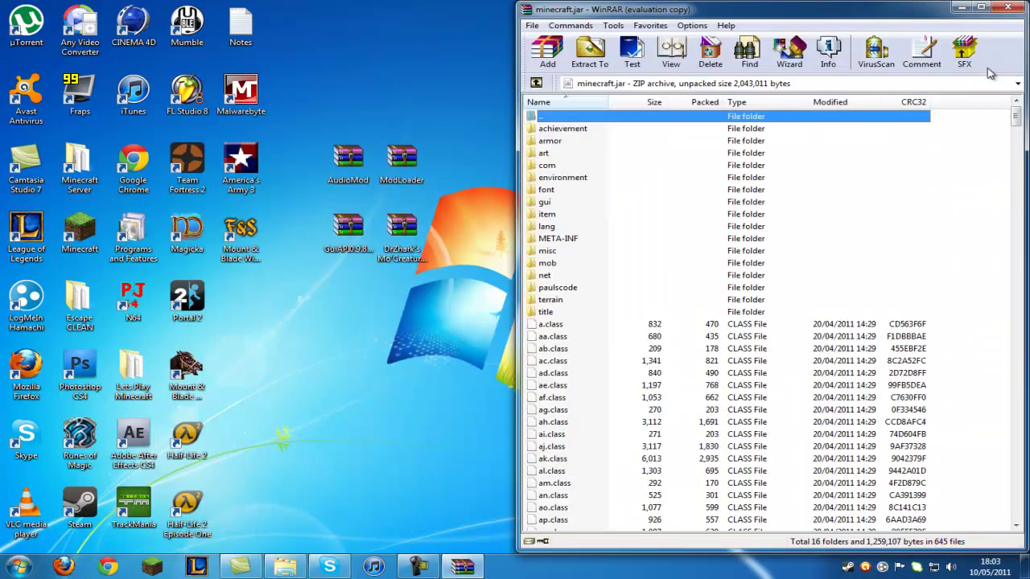
Step: Delete the META-INF folder from minecraft.jar
left_click(572, 240)
key("Delete")
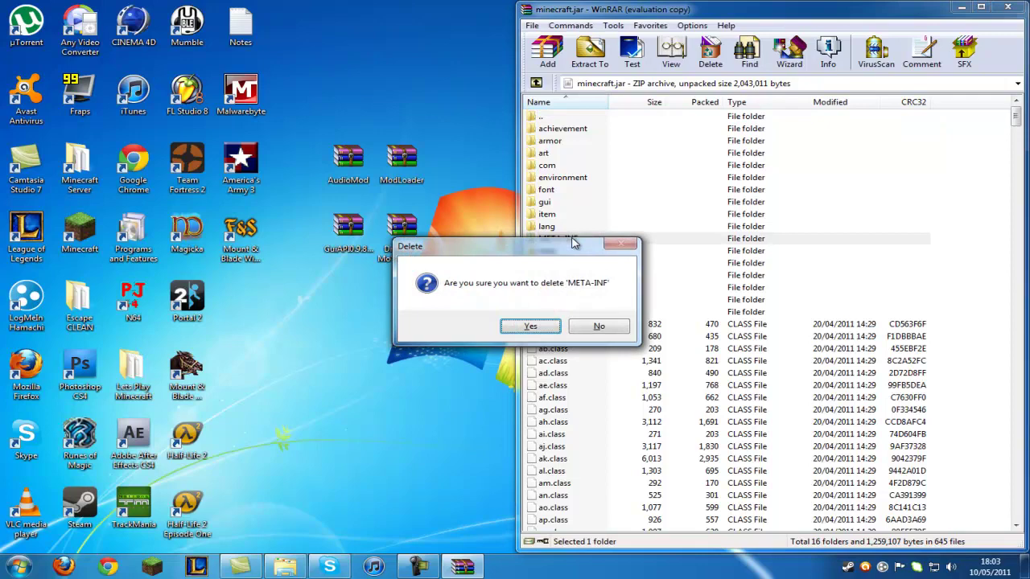
key("Return")
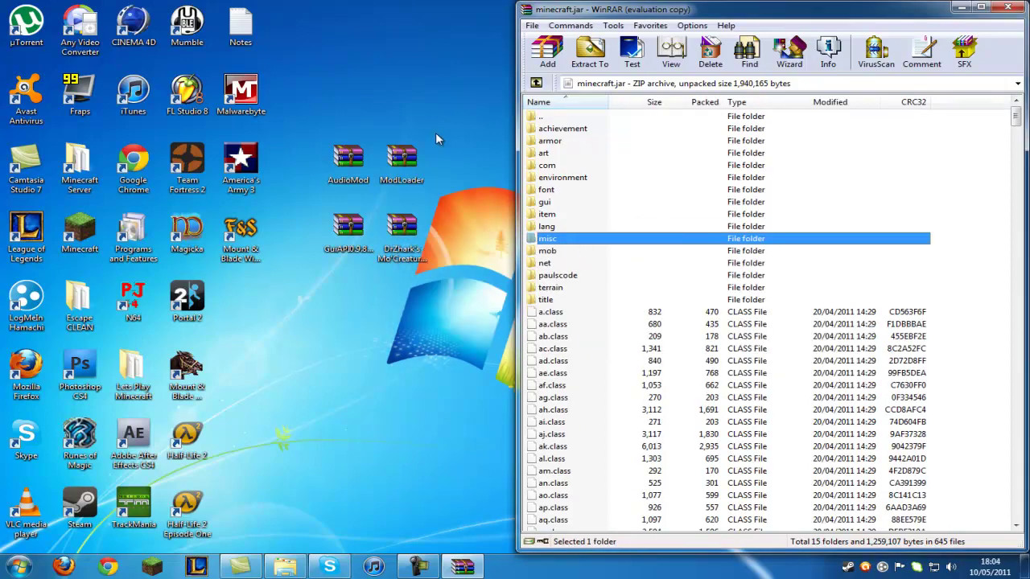
Step: Add the ibxm and paulscode folders and xe.class from AudioMod.zip to minecraft.jar, and close AudioMod.zip
double_click(354, 176)
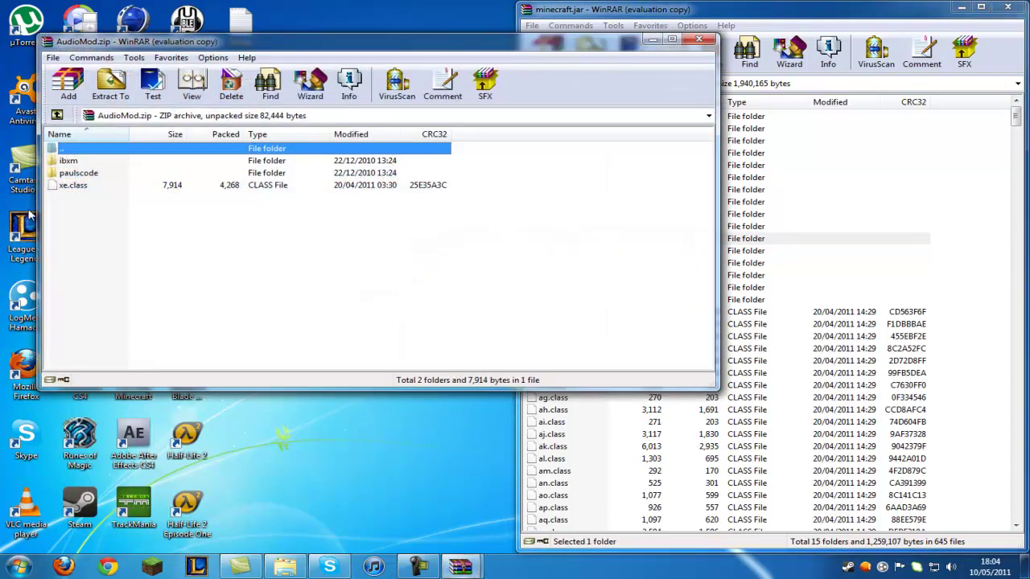
left_click_drag(50, 214, 95, 145)
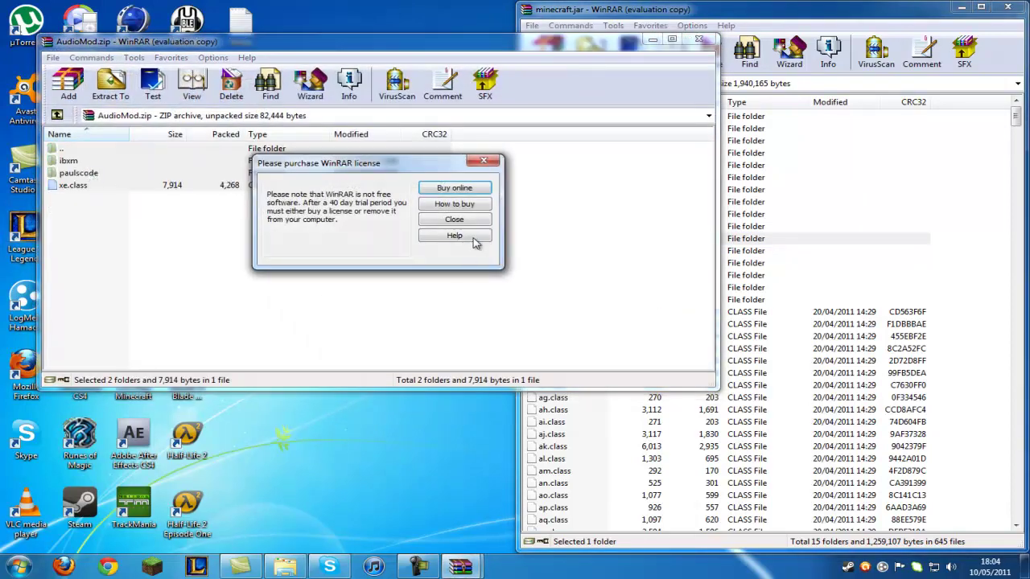
left_click(454, 219)
left_click_drag(983, 389, 988, 411)
left_click(770, 388)
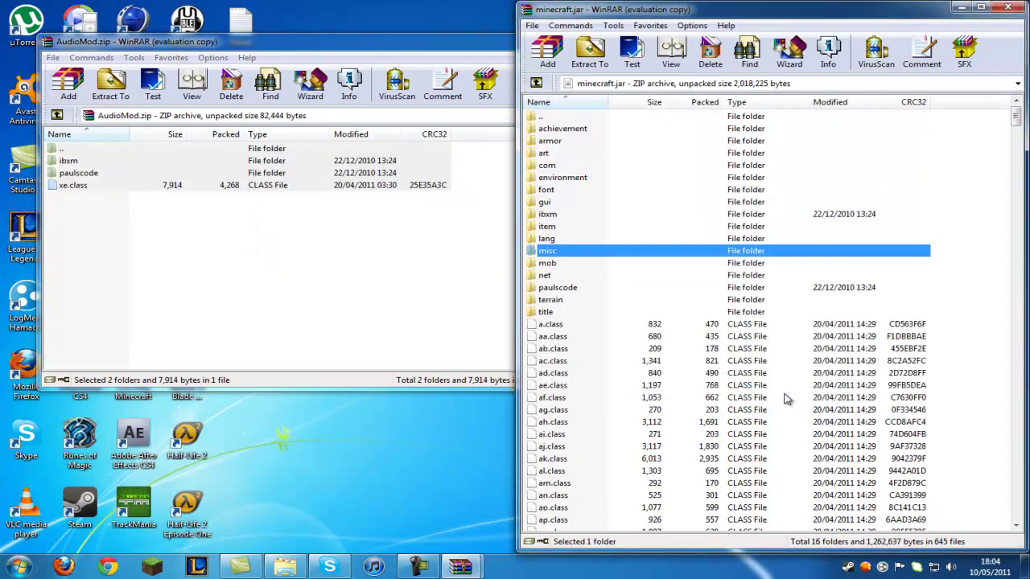
left_click_drag(428, 44, 426, 111)
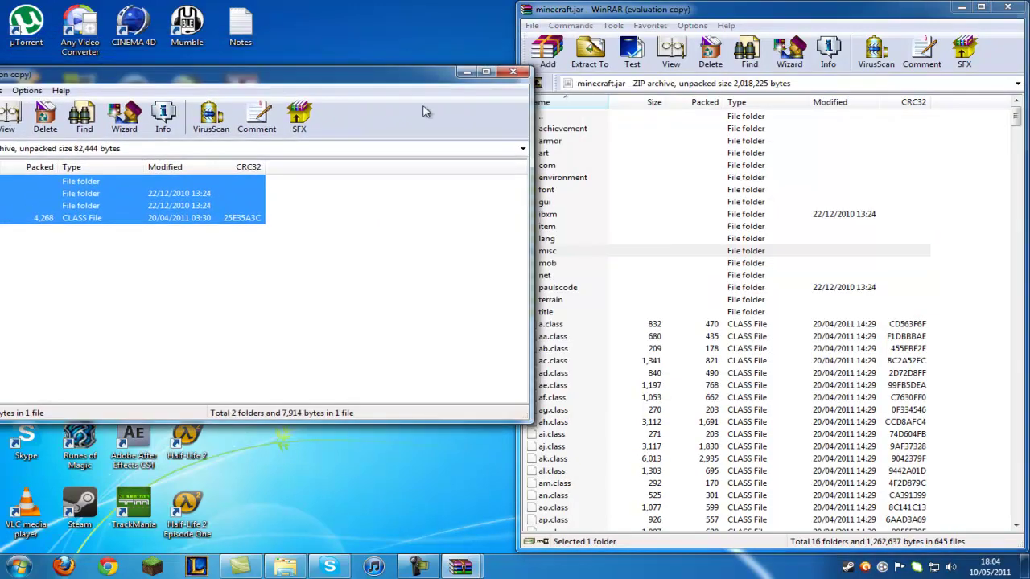
left_click(512, 71)
Step: Add all class files from ModLoader.zip to minecraft.jar with the default archive settings, and close ModLoader.zip
double_click(393, 168)
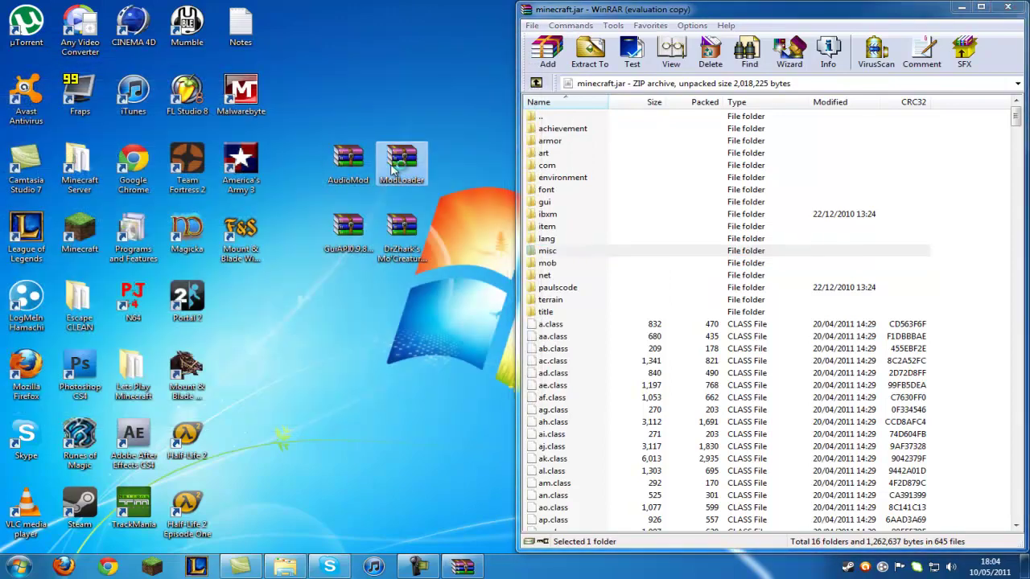
left_click_drag(103, 362, 103, 156)
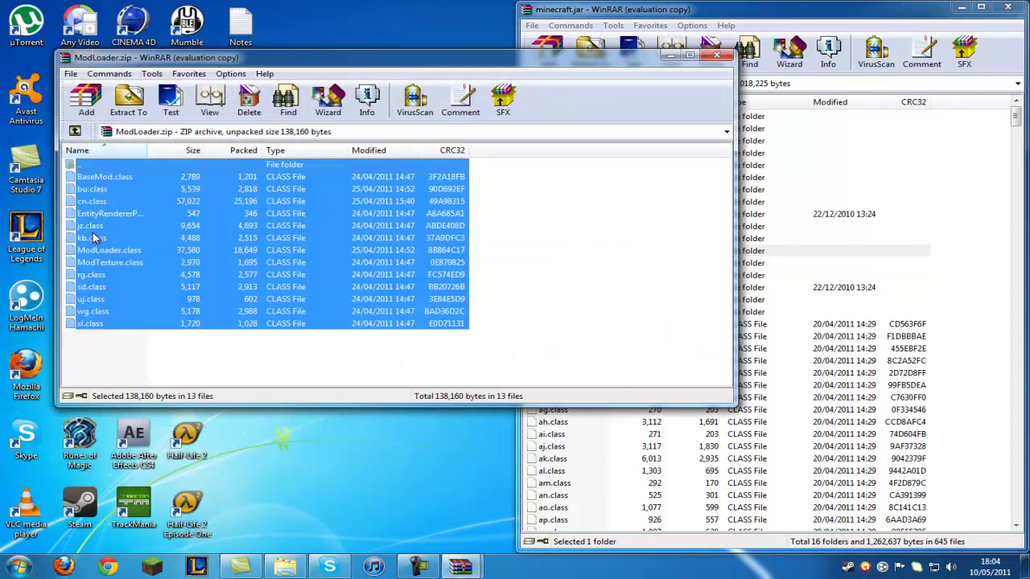
left_click(504, 244)
left_click_drag(203, 272, 966, 415)
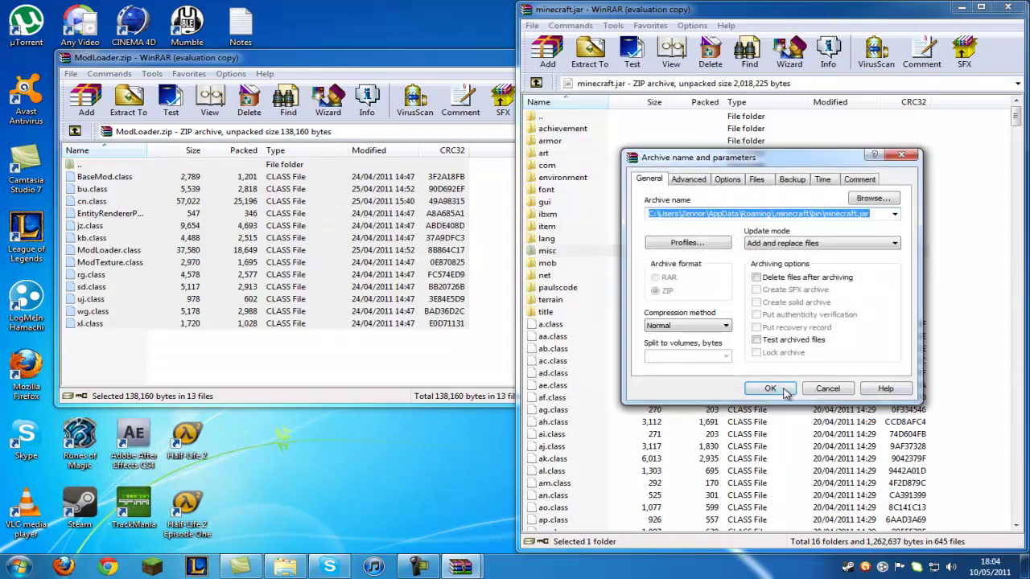
left_click(772, 389)
left_click_drag(428, 57, 287, 86)
left_click(568, 85)
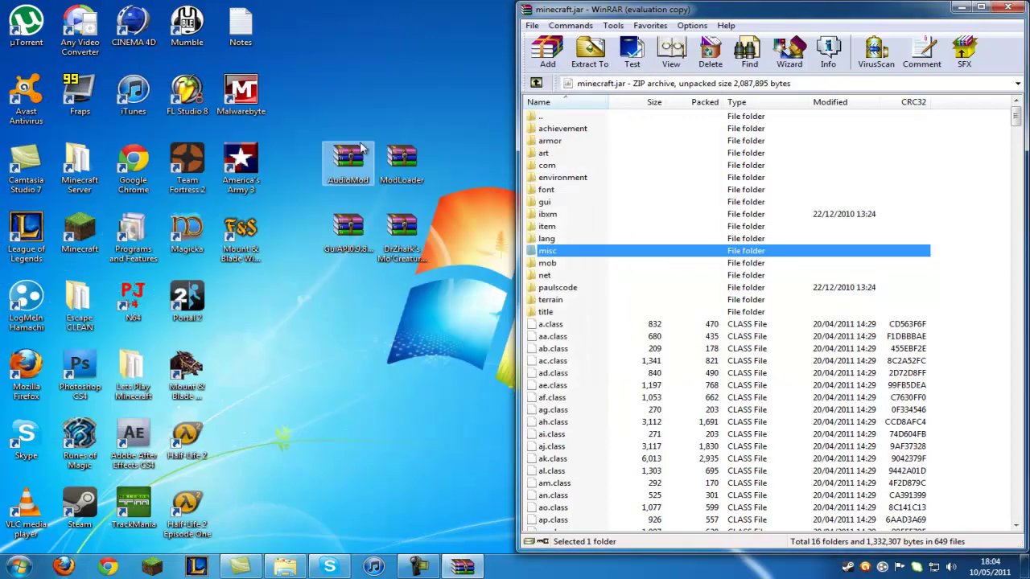
Step: Add all folders and files from GuiAPI0.9.8a-1.5_01.zip to minecraft.jar, and close the GuiAPI archive
double_click(351, 240)
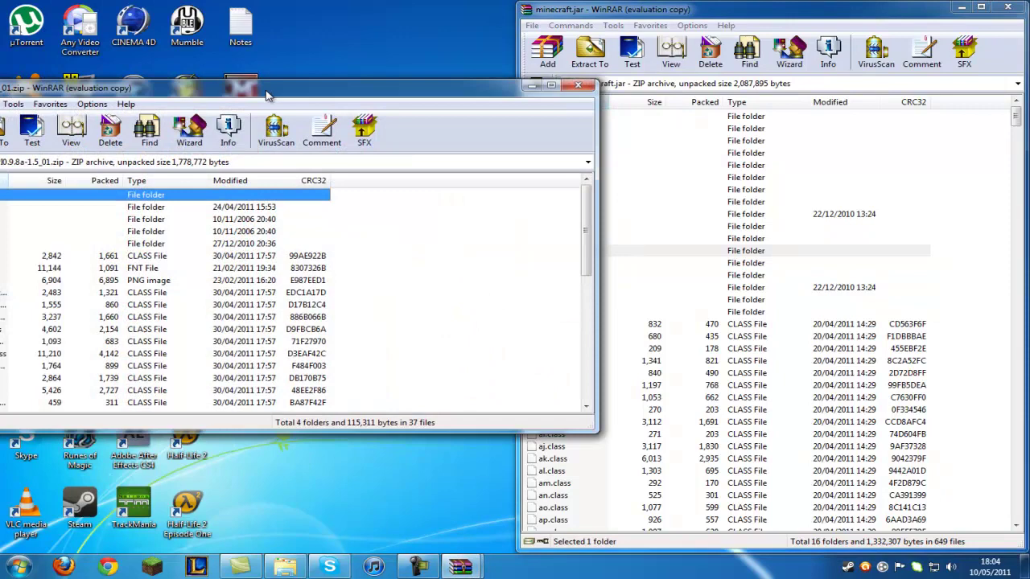
left_click_drag(268, 95, 369, 61)
left_click(452, 233)
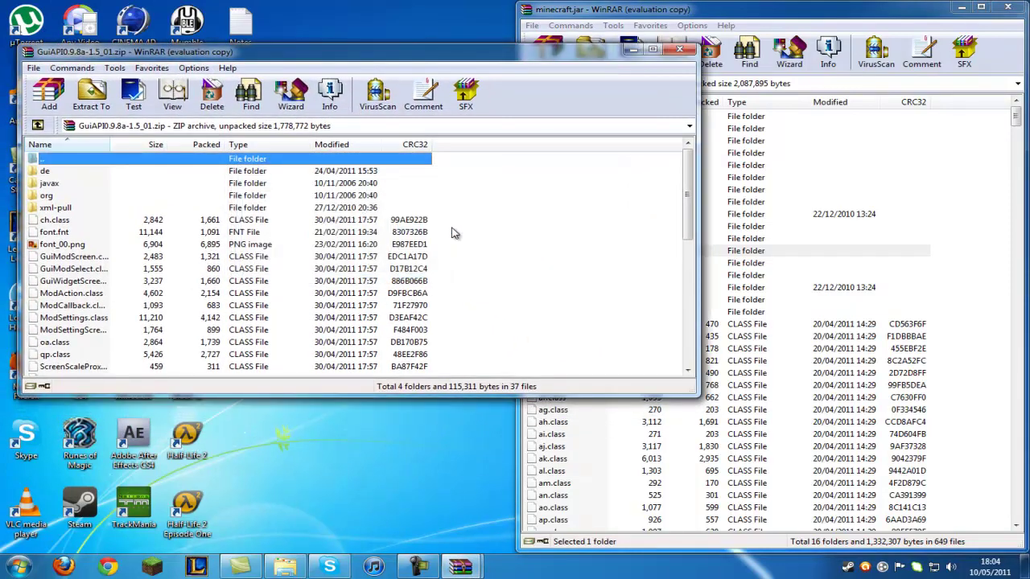
left_click_drag(455, 160, 169, 415)
left_click_drag(206, 286, 982, 447)
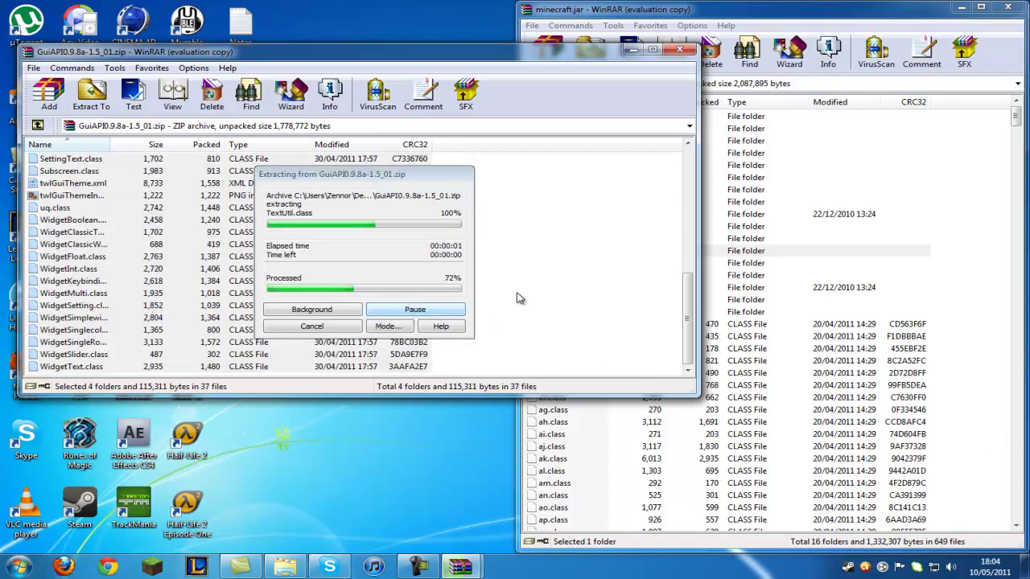
left_click(770, 388)
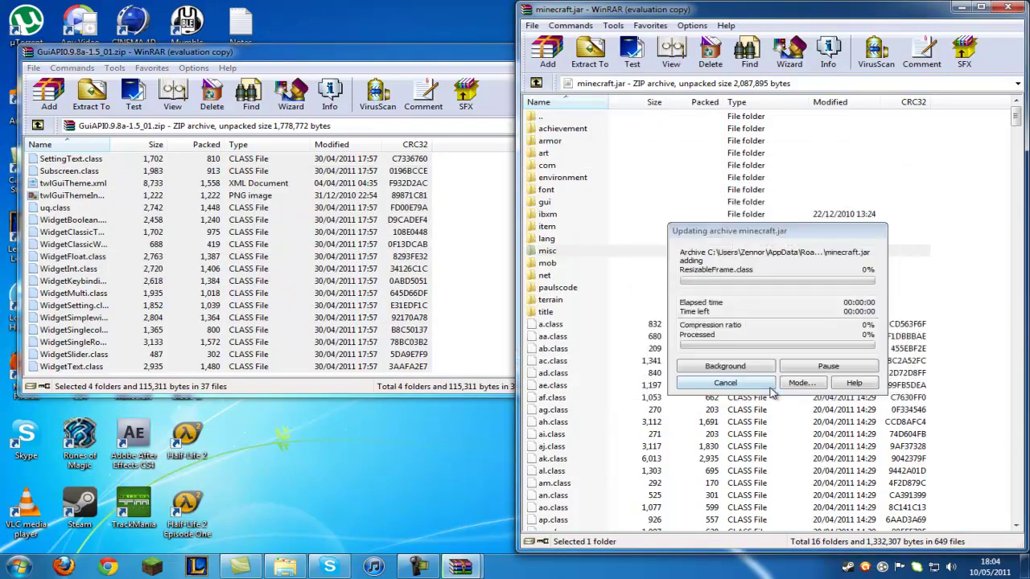
left_click_drag(457, 50, 244, 71)
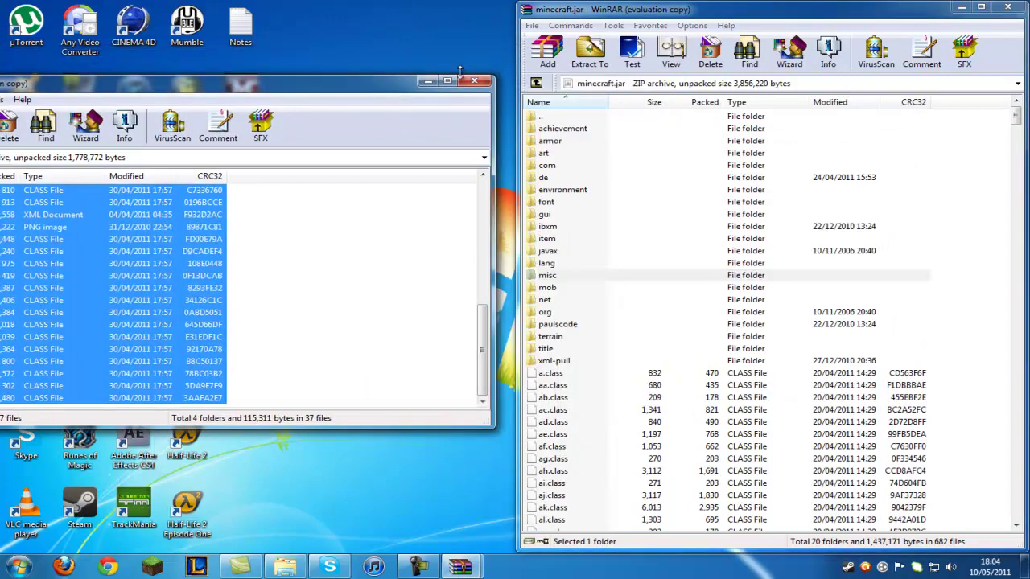
left_click(481, 75)
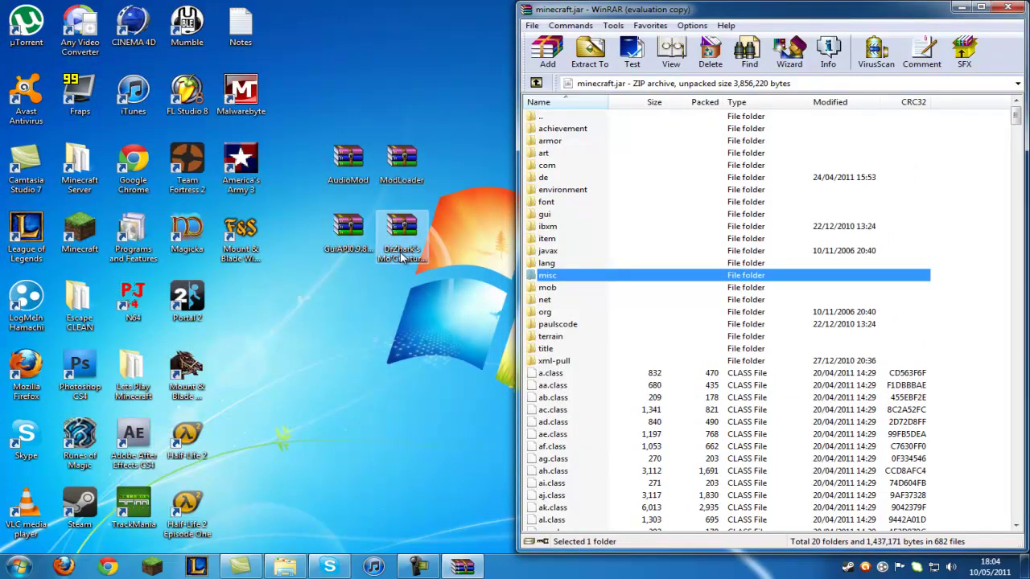
Step: Add everything in the minecraft folder of DrZhark's Mo'Creatures Mod v2.9.3.zip to minecraft.jar with the default archive settings, and close minecraft.jar
double_click(402, 235)
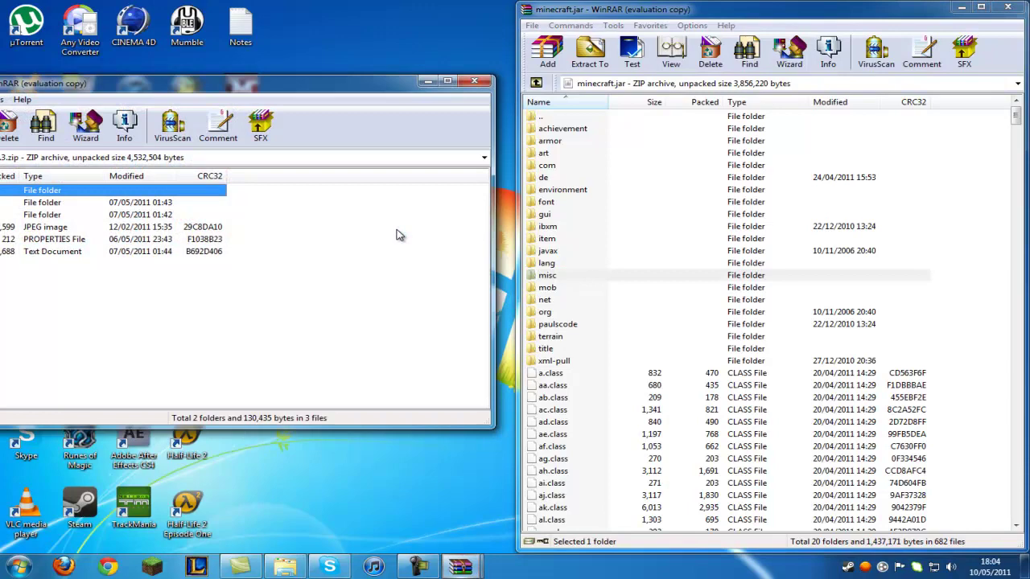
left_click_drag(233, 74, 427, 39)
left_click(359, 259)
double_click(125, 160)
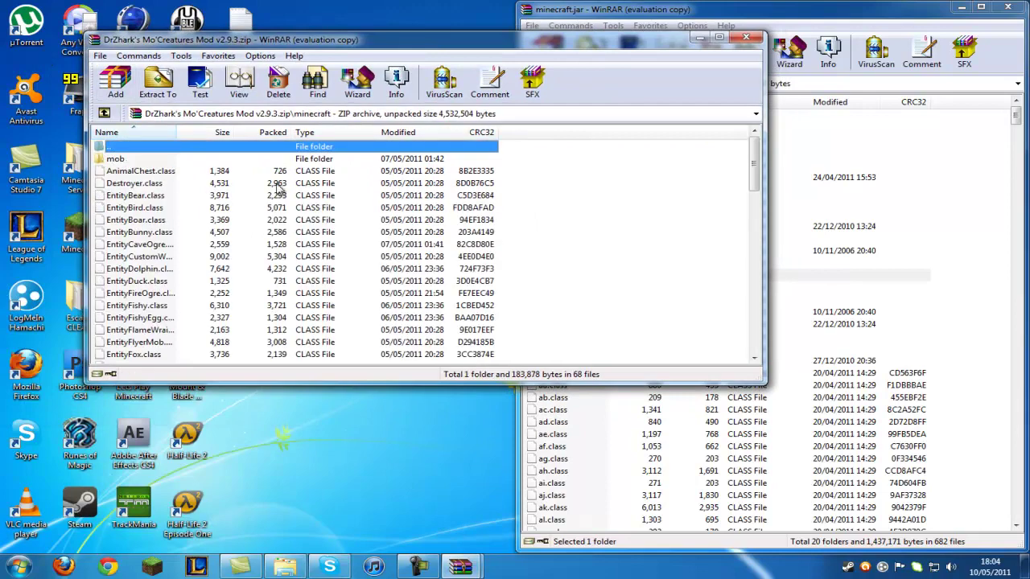
left_click_drag(510, 152, 116, 545)
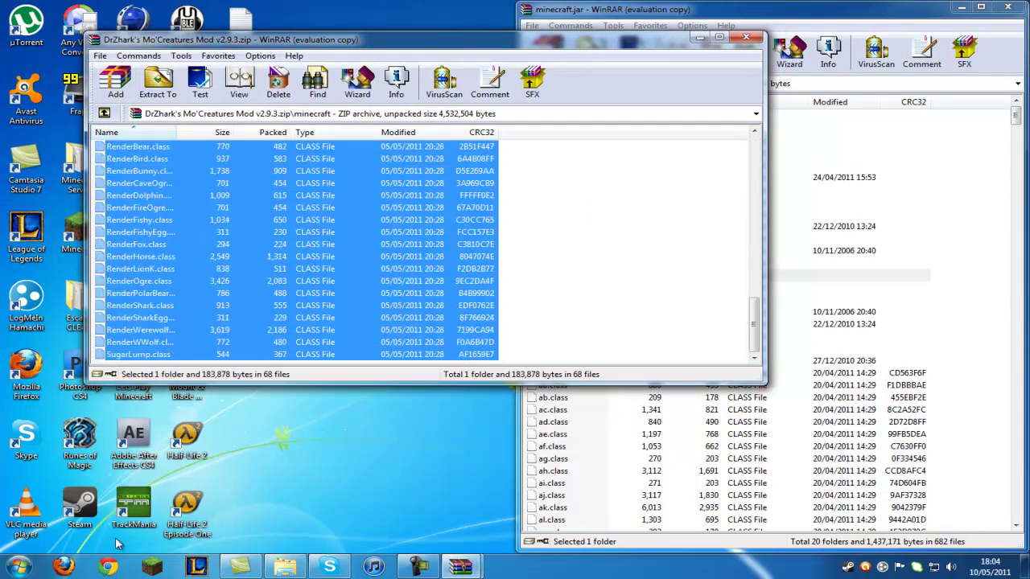
left_click_drag(282, 294, 970, 475)
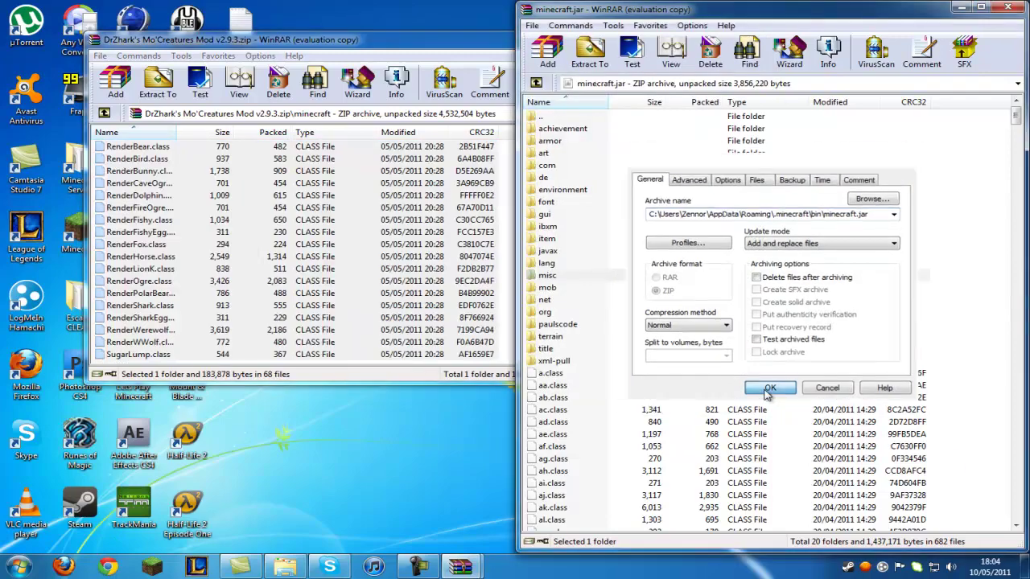
left_click(768, 389)
mouse_move(439, 44)
left_mouse_down()
mouse_move(424, 16)
mouse_move(560, 82)
mouse_move(493, 50)
mouse_move(441, 50)
left_mouse_up()
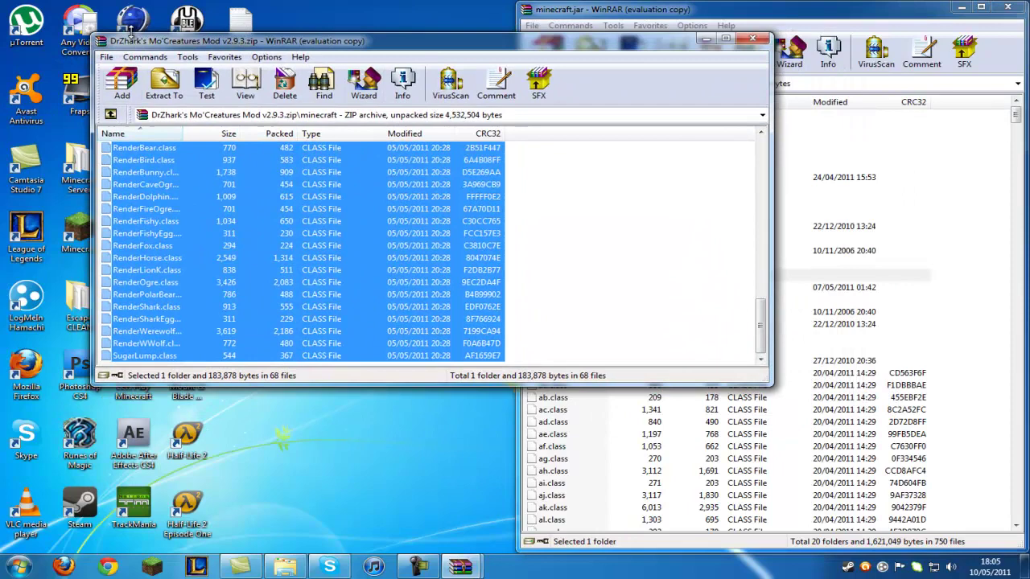
left_click(1007, 7)
Step: Open the resources folder inside the Mo'Creatures archive and the .minecraft\resources folder in Windows Explorer, with both windows visible
left_click_drag(192, 46, 352, 86)
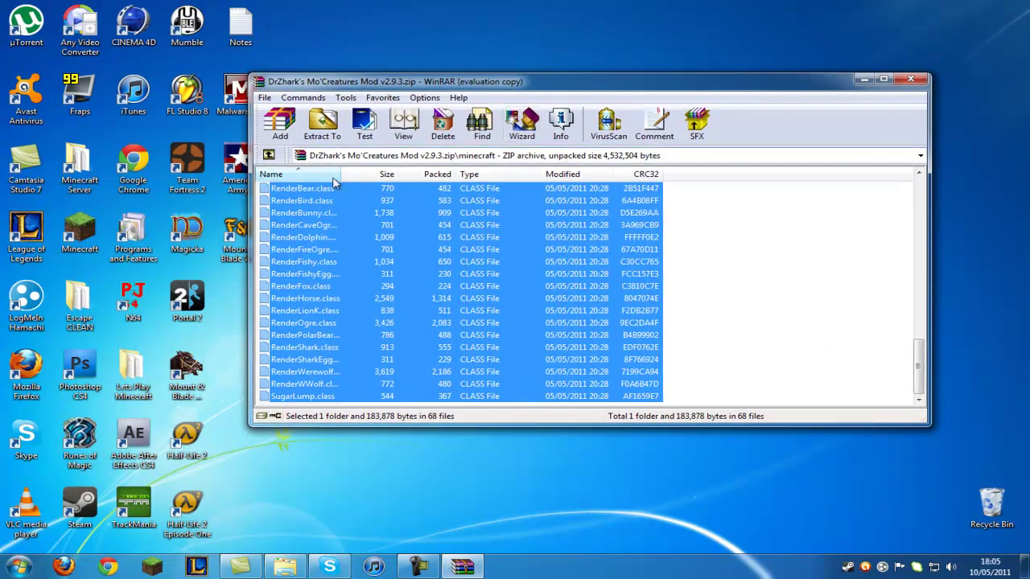
left_click(269, 156)
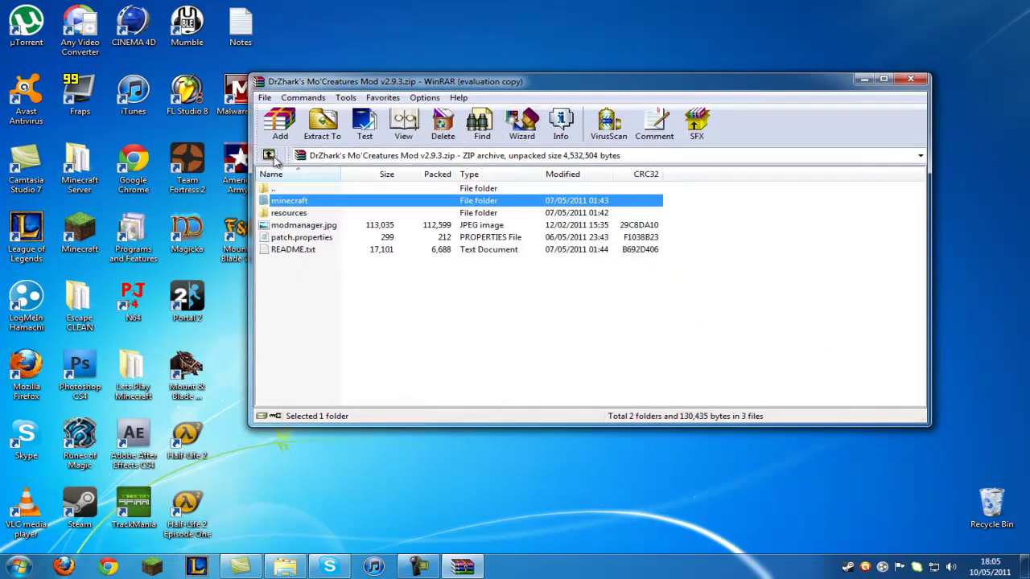
double_click(303, 215)
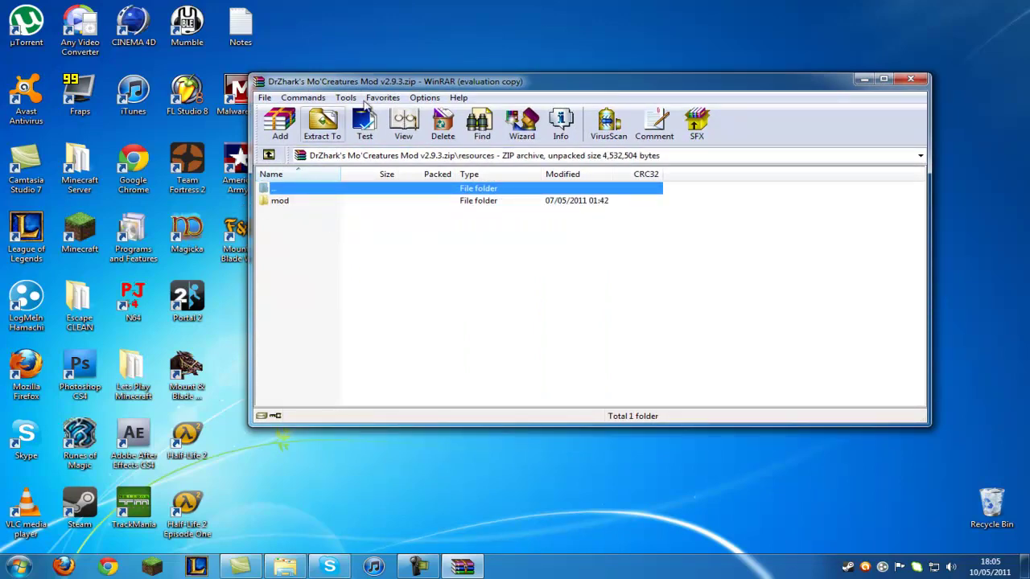
left_click_drag(383, 84, 573, 38)
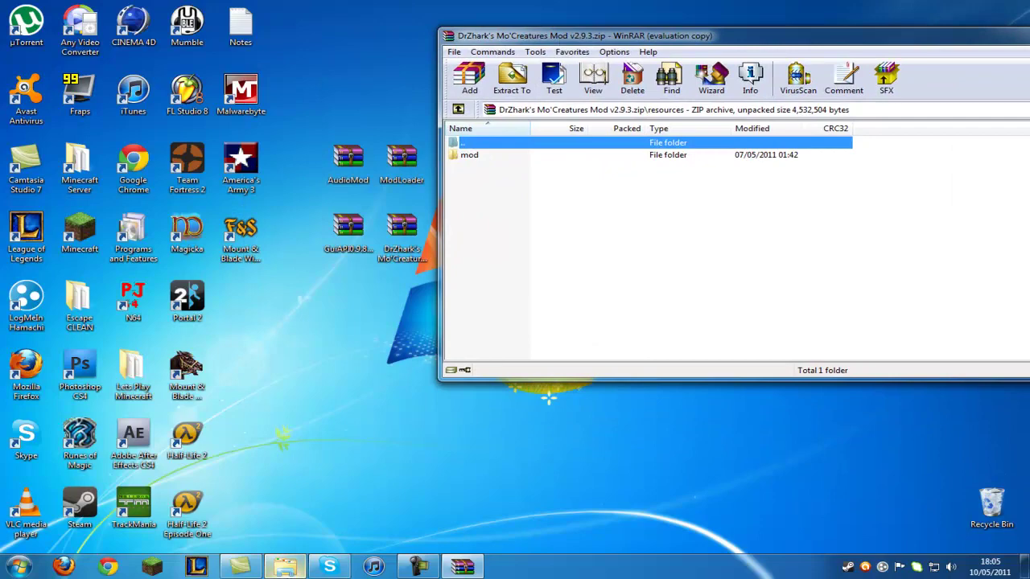
left_click(286, 567)
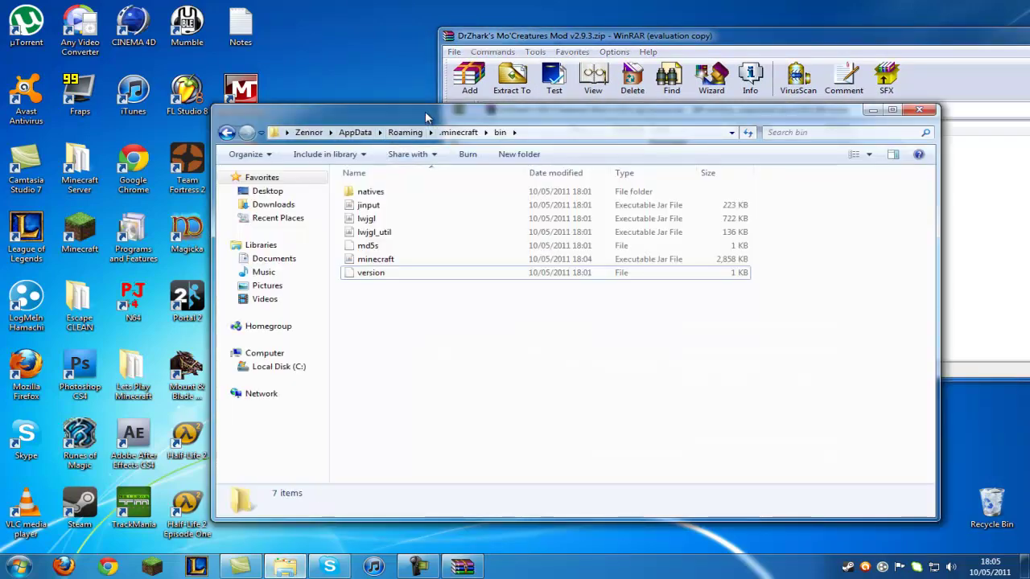
left_click_drag(424, 110, 406, 113)
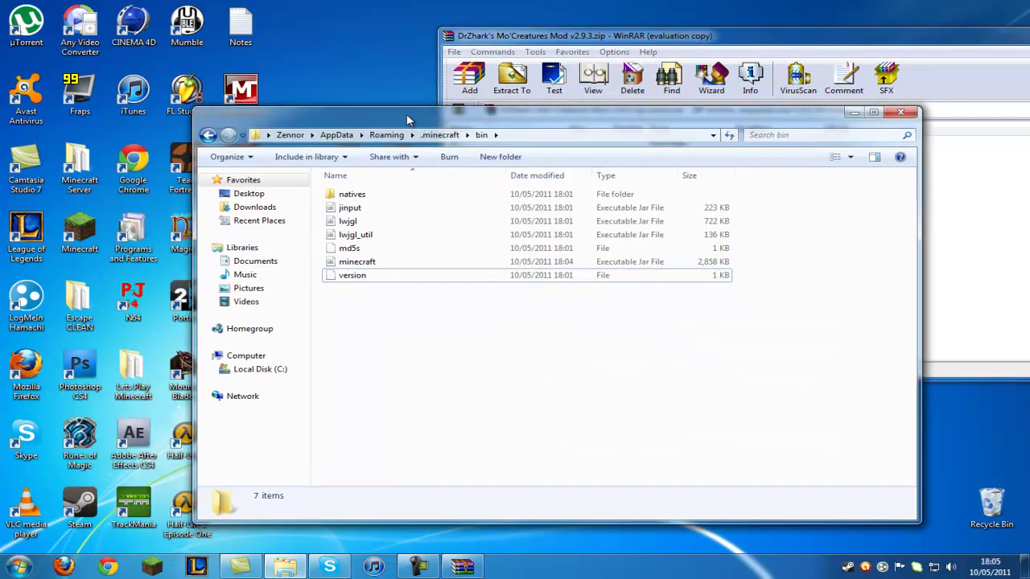
left_click(208, 135)
double_click(348, 207)
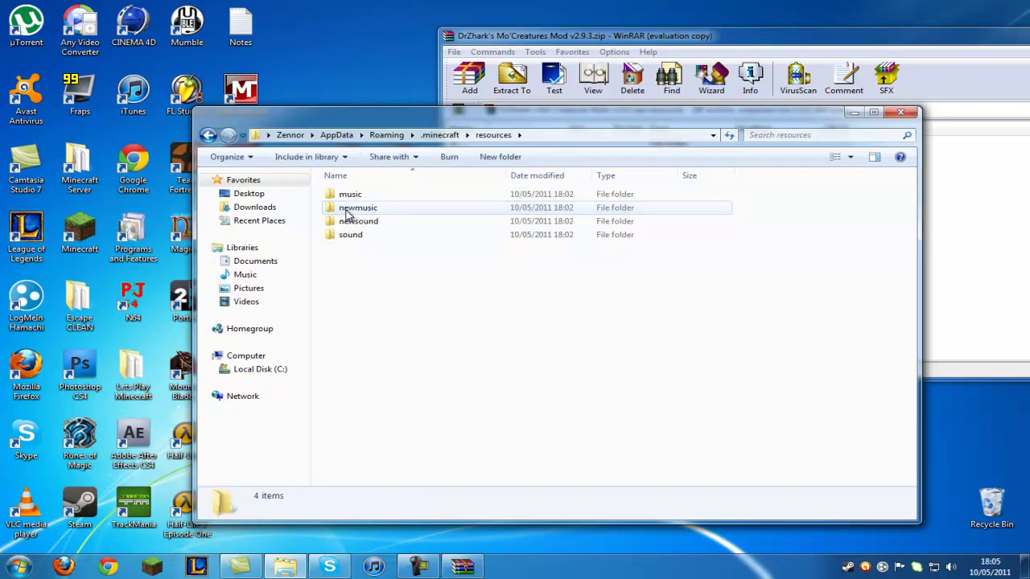
left_click_drag(473, 124, 535, 229)
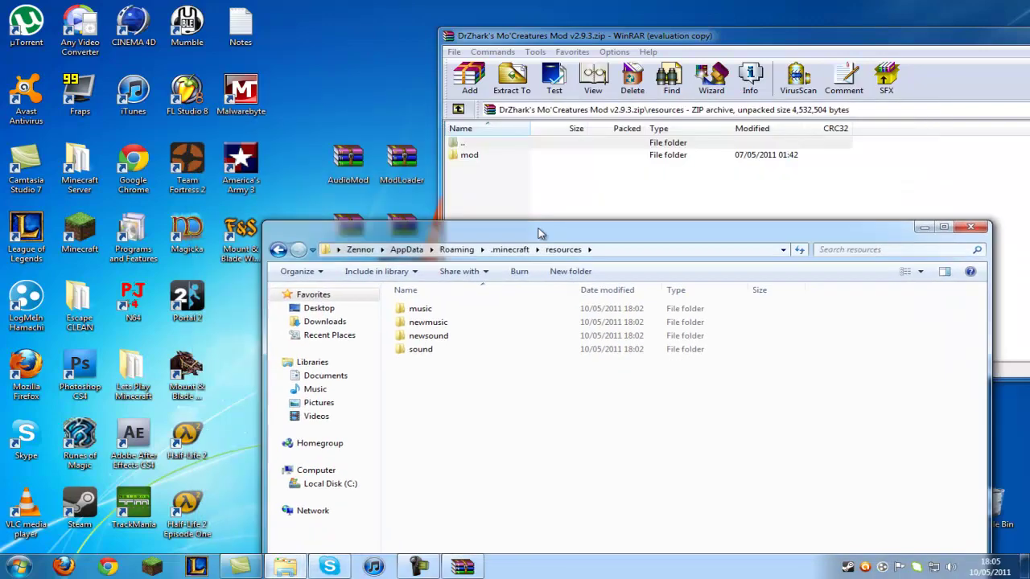
Step: Copy the mod folder from the Mo'Creatures archive into .minecraft\resources, and close the archive
left_click_drag(470, 154, 451, 416)
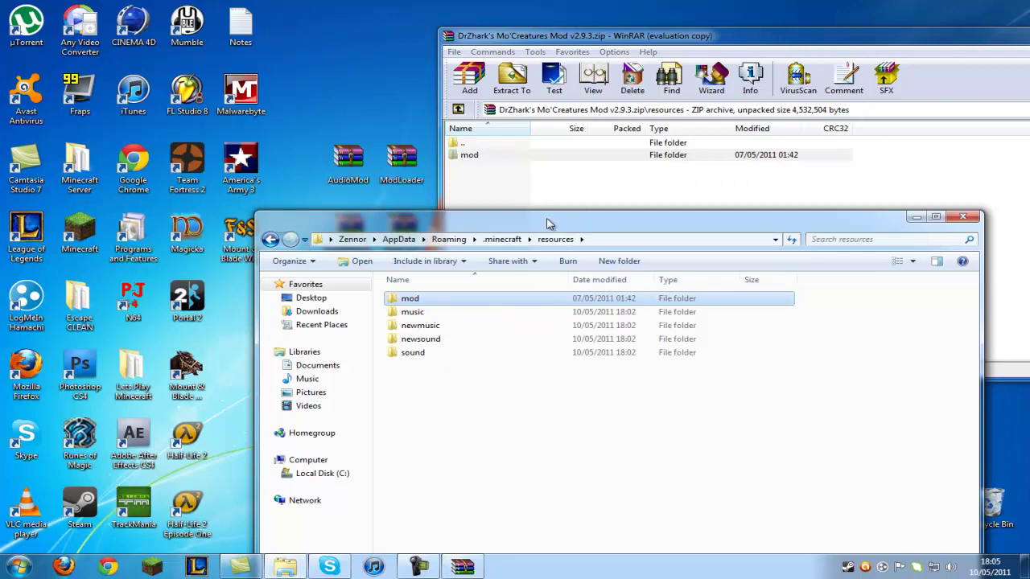
left_click_drag(556, 221, 353, 174)
left_click_drag(917, 40, 613, 48)
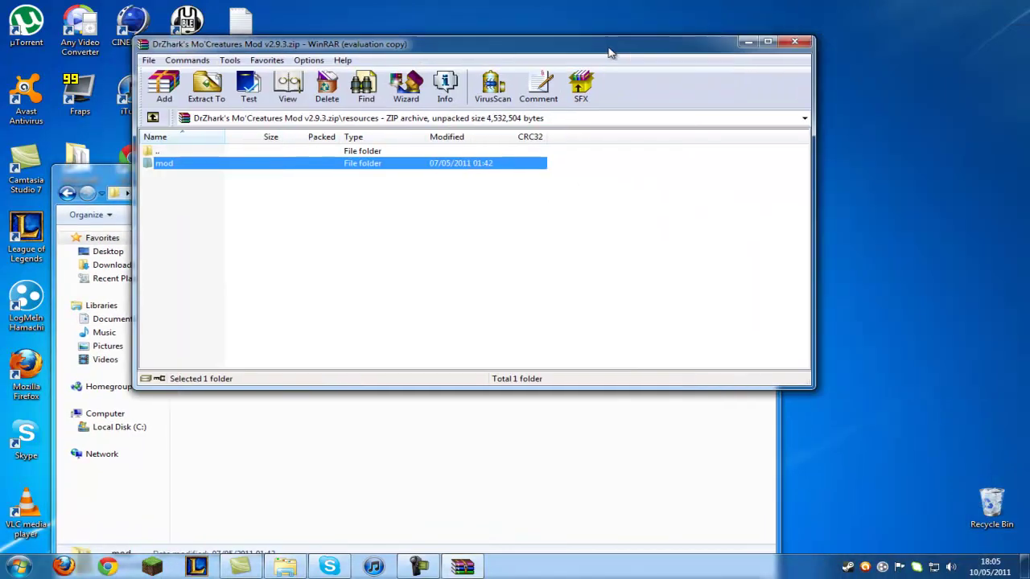
left_click(797, 38)
left_click_drag(421, 181, 550, 83)
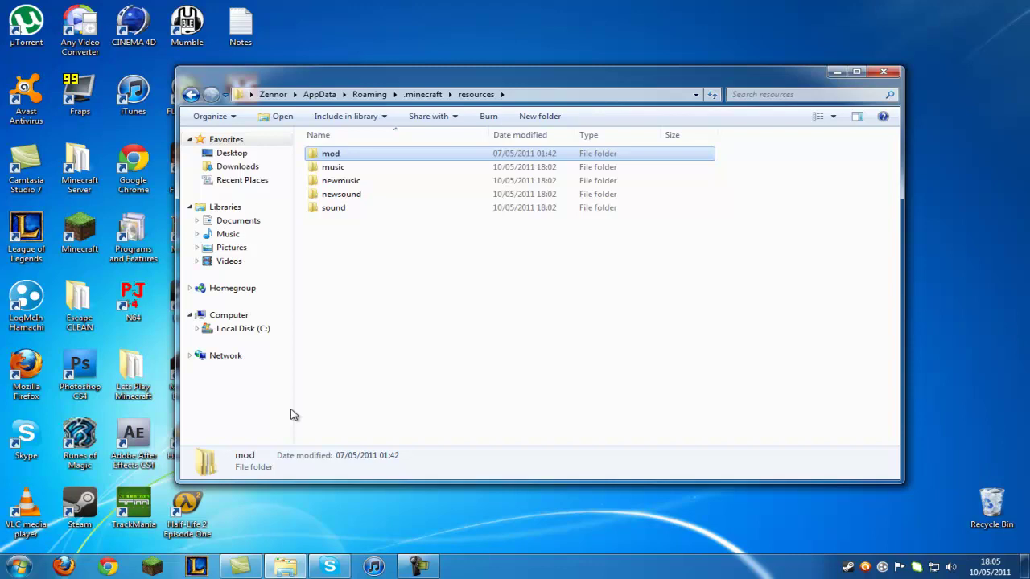
Step: Move the New World folder from .minecraft\saves to the desktop, and minimize the folder window
left_click(191, 95)
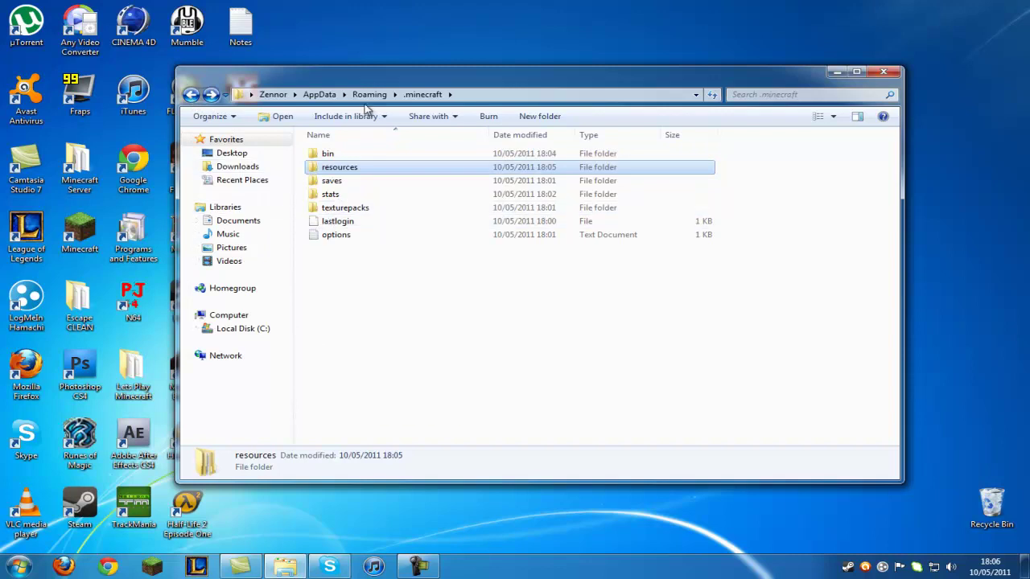
left_click_drag(360, 269, 419, 278)
left_click(337, 182)
double_click(336, 182)
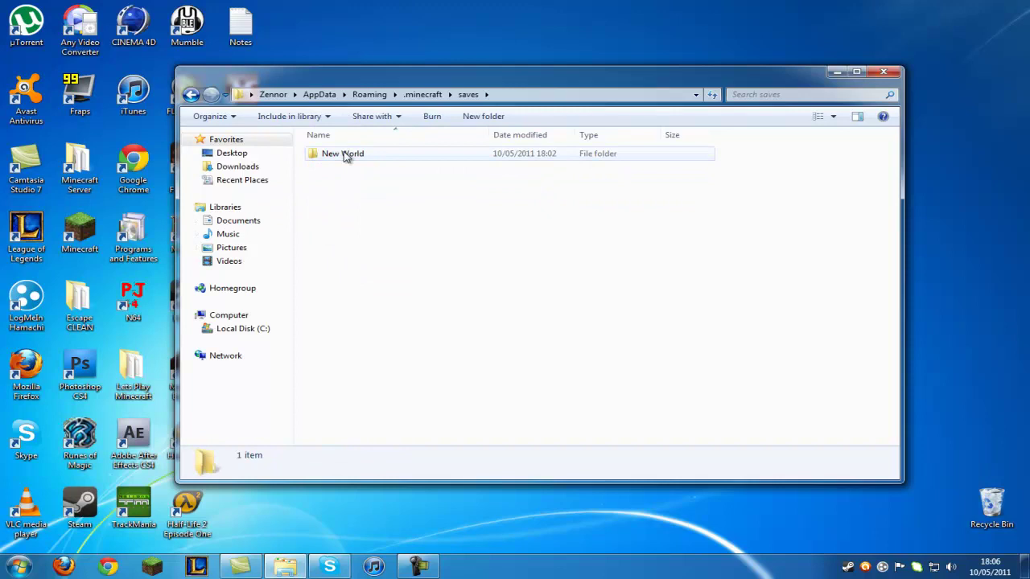
left_click(346, 154)
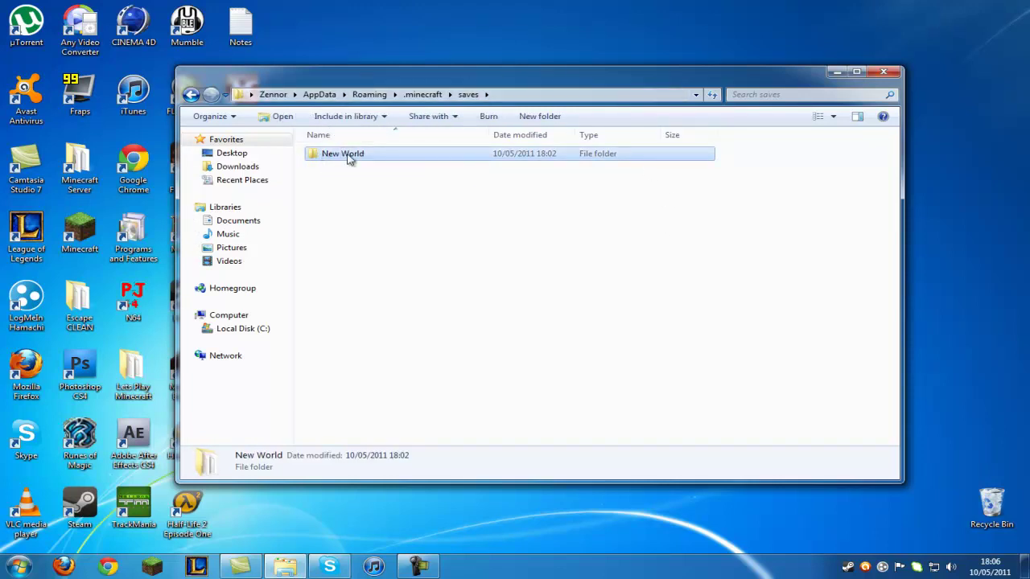
left_click_drag(347, 158, 401, 29)
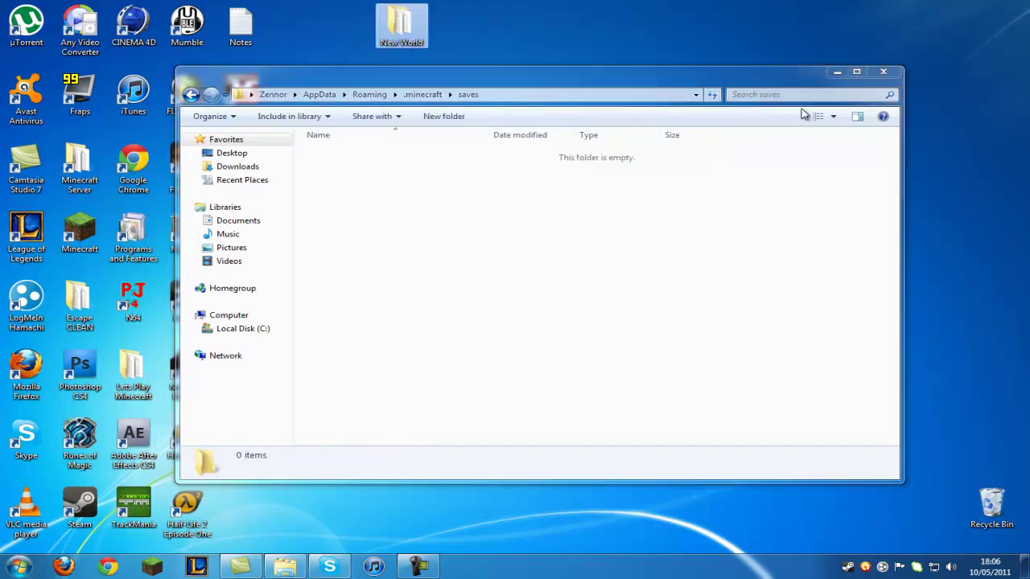
left_click(837, 73)
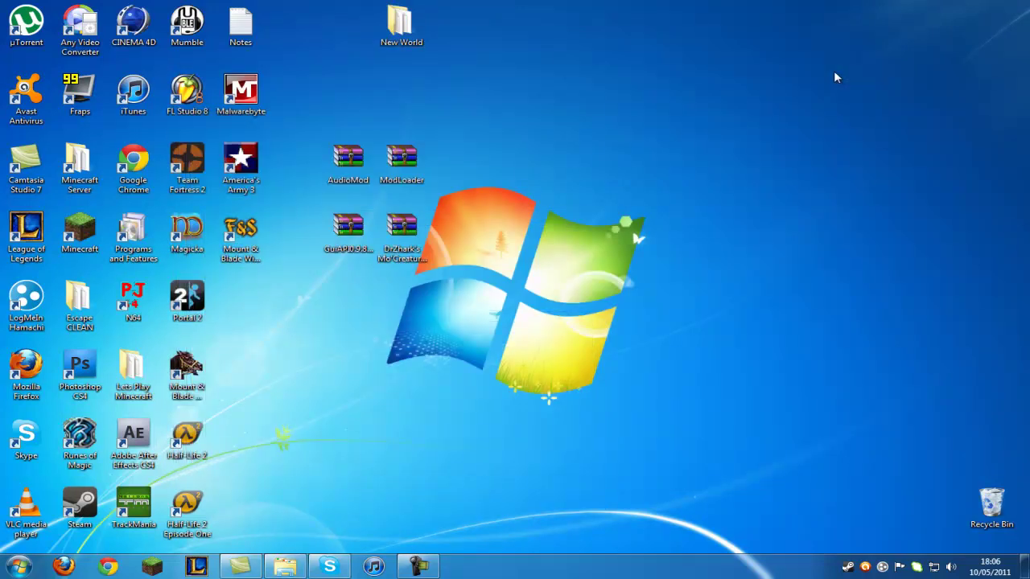
left_click_drag(433, 88, 498, 90)
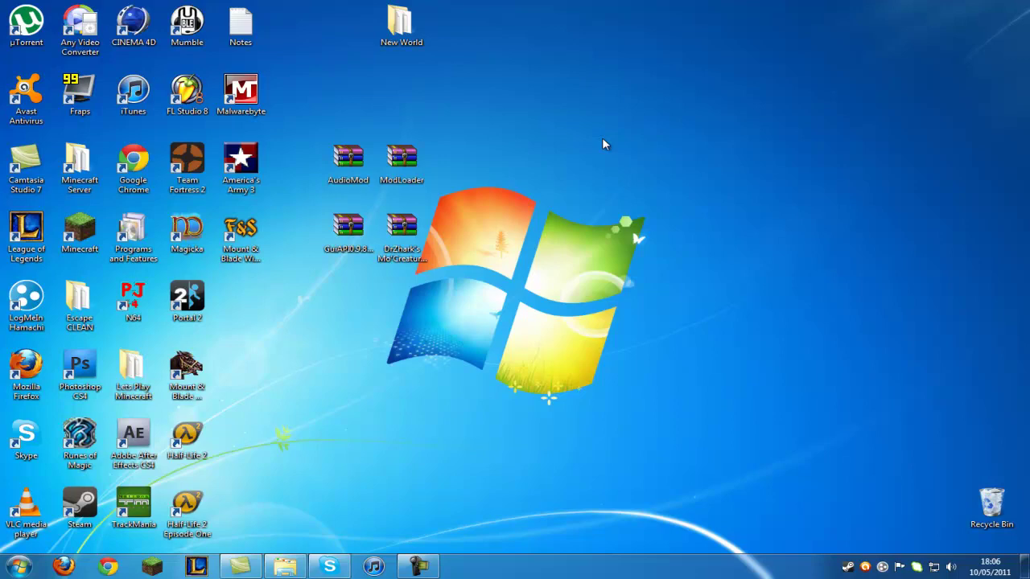